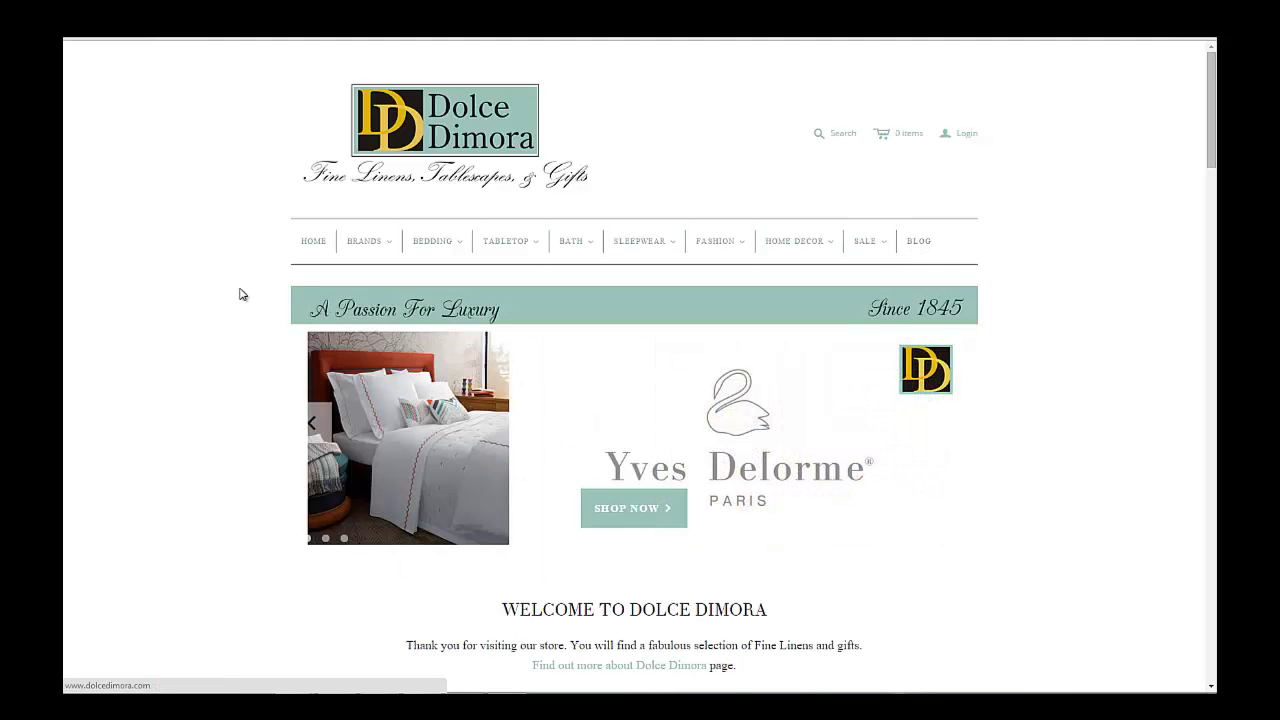
Step: Browse the storefront, then go to the BLOG page, where the cashmere post shows in full
scroll(244, 296, "down", 2)
scroll(244, 296, "down", 10)
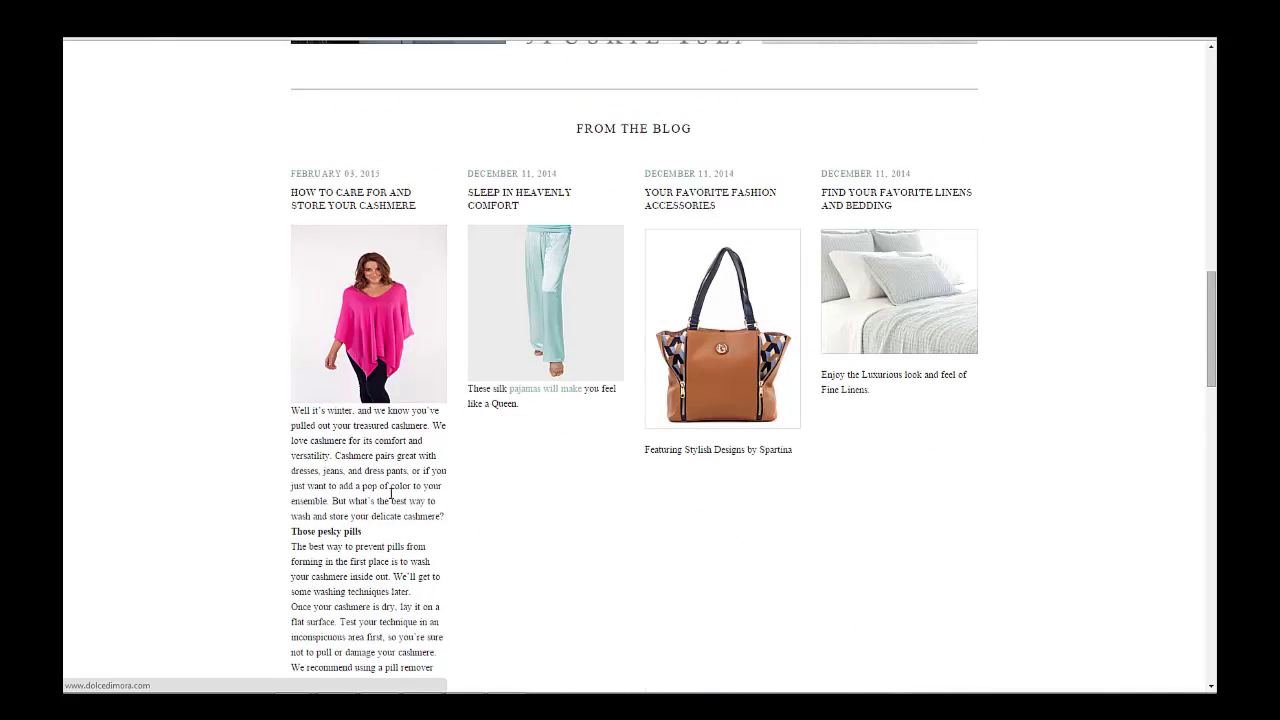
scroll(389, 505, "down", 8)
scroll(389, 505, "down", 10)
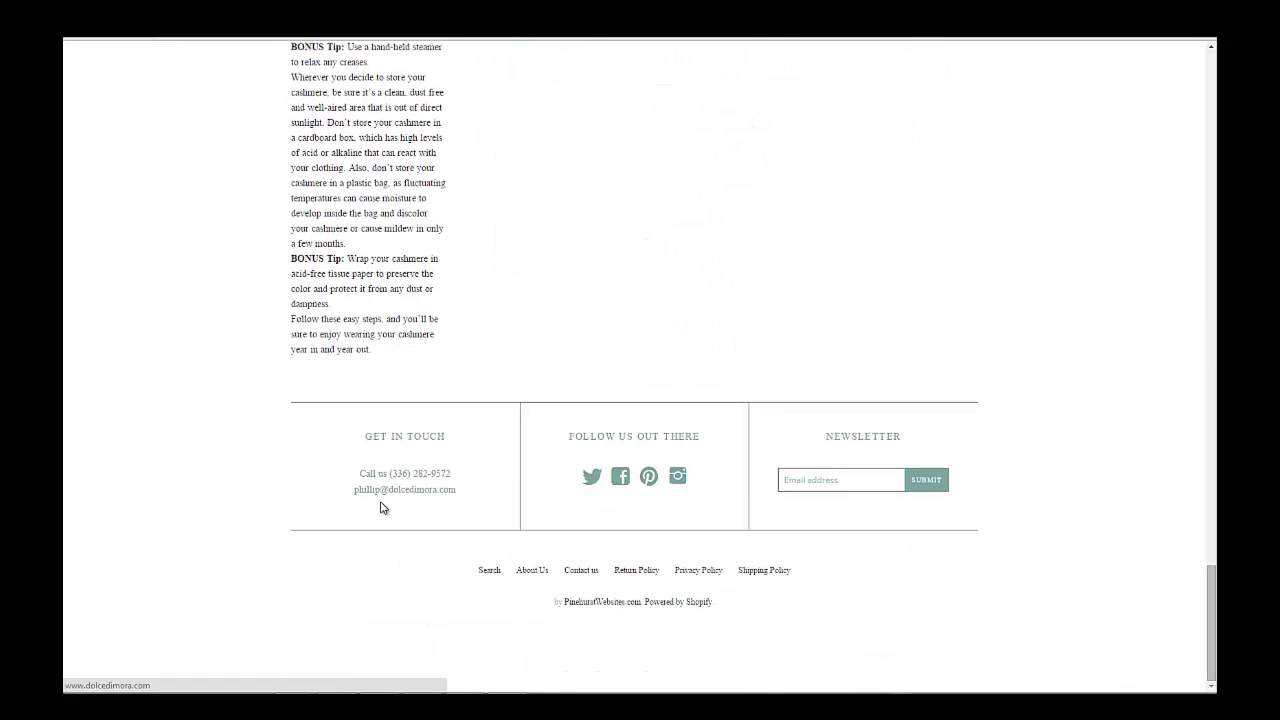
scroll(380, 507, "up", 18)
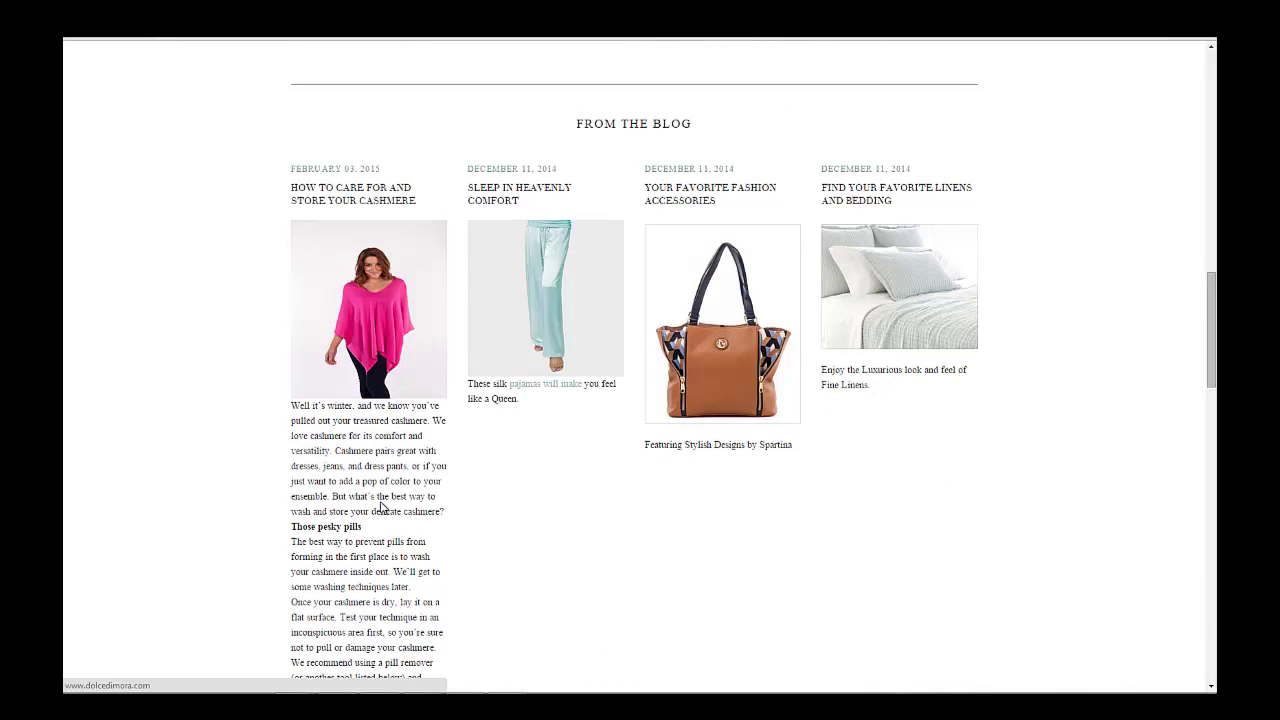
scroll(380, 507, "up", 15)
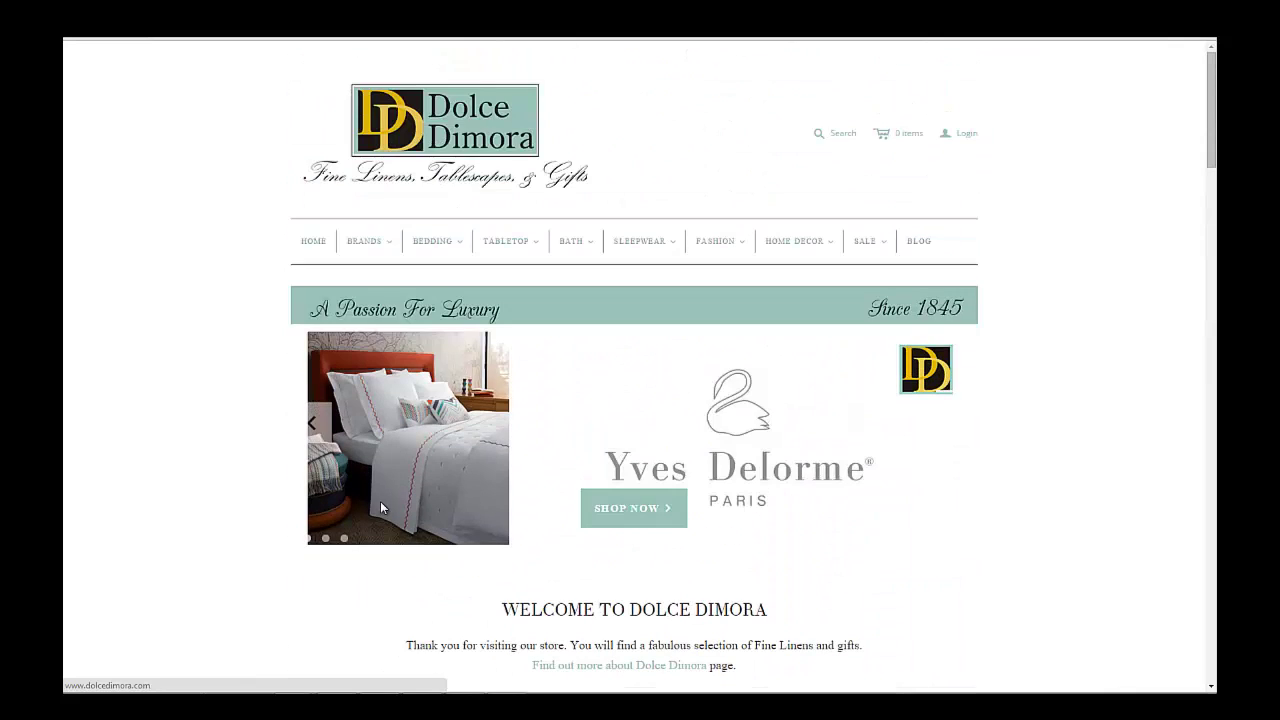
left_click(919, 244)
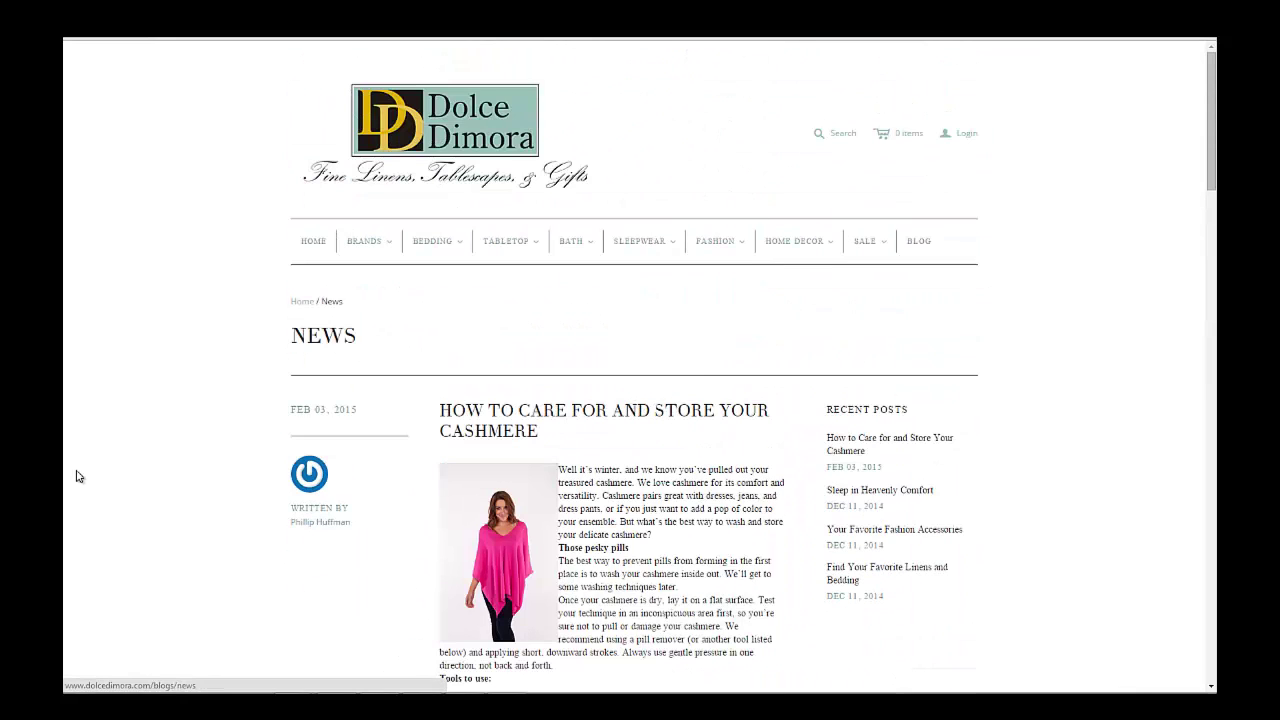
scroll(608, 460, "down", 4)
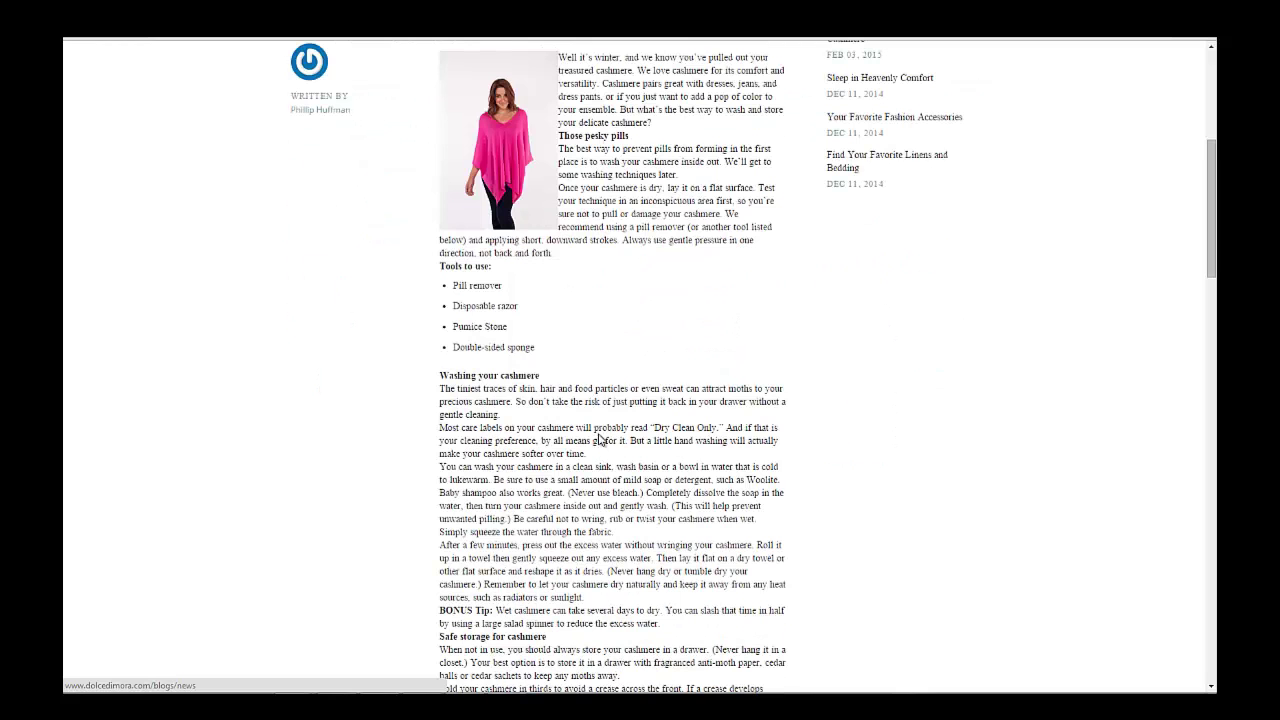
scroll(590, 343, "down", 3)
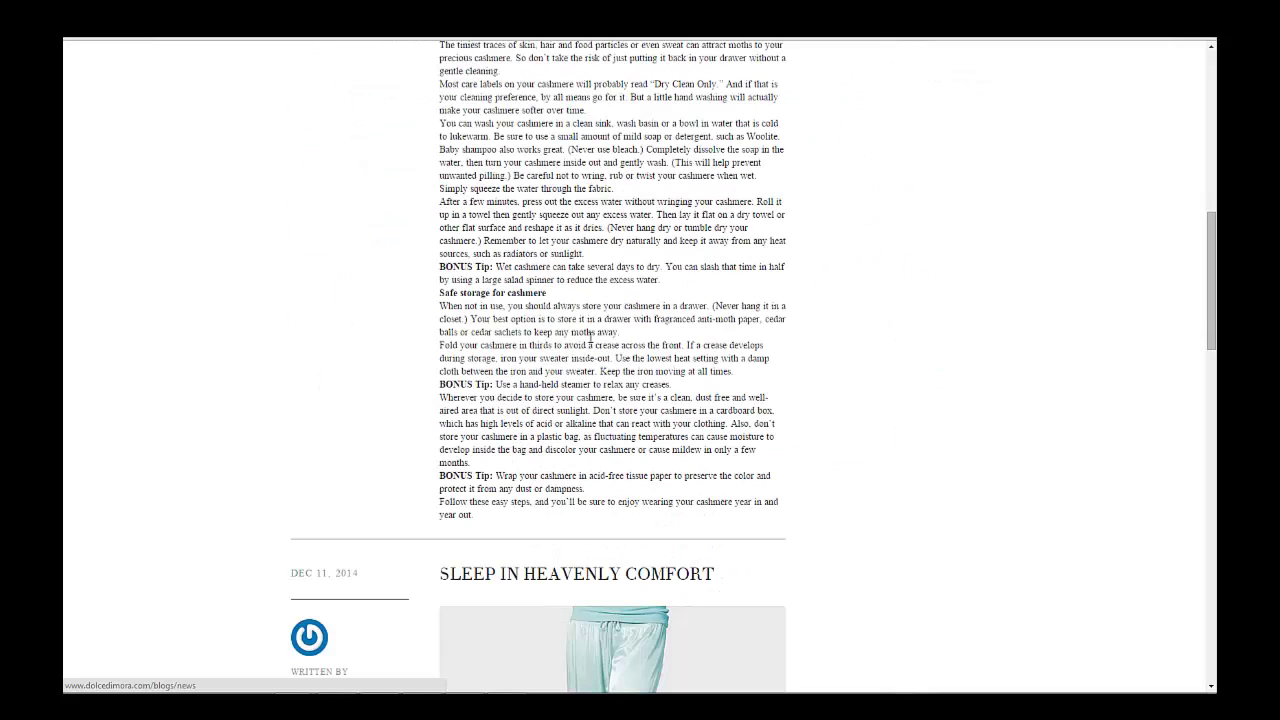
scroll(590, 337, "down", 4)
scroll(590, 337, "up", 1)
scroll(590, 340, "up", 10)
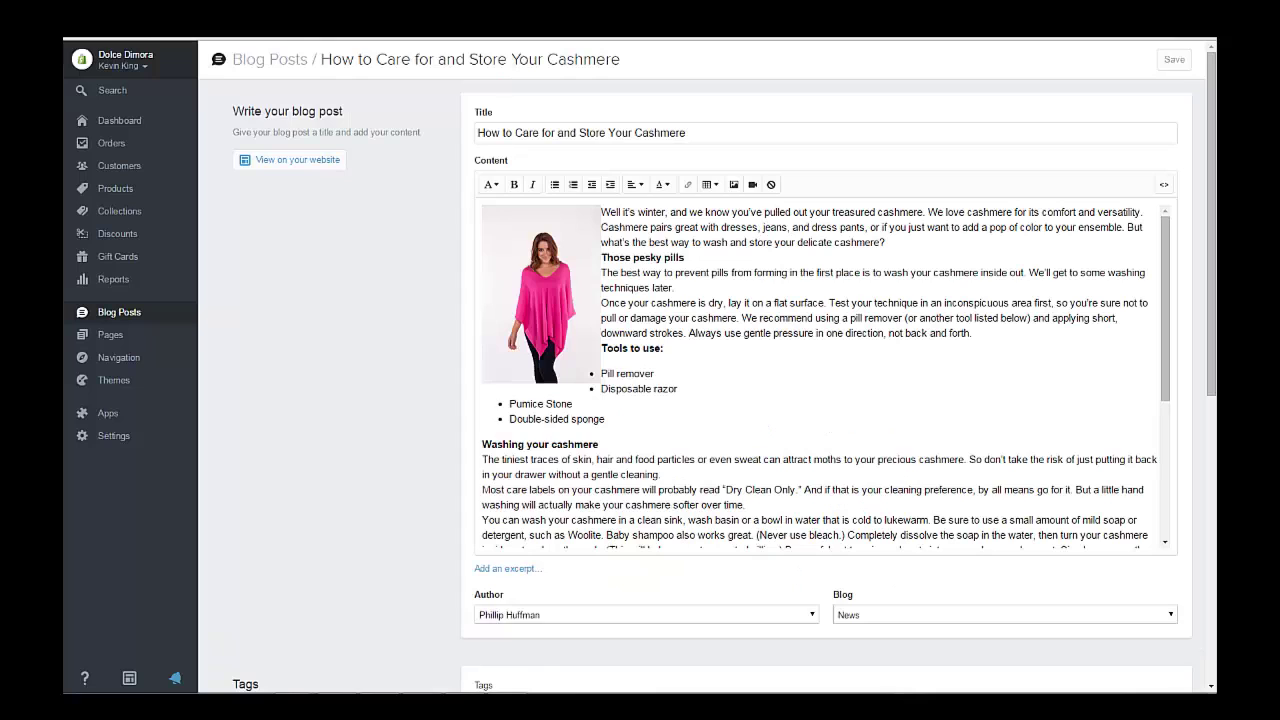
Step: From the admin Blog Posts list, open 'How to Care for and Store Your Cashmere' for editing
scroll(416, 576, "down", 1)
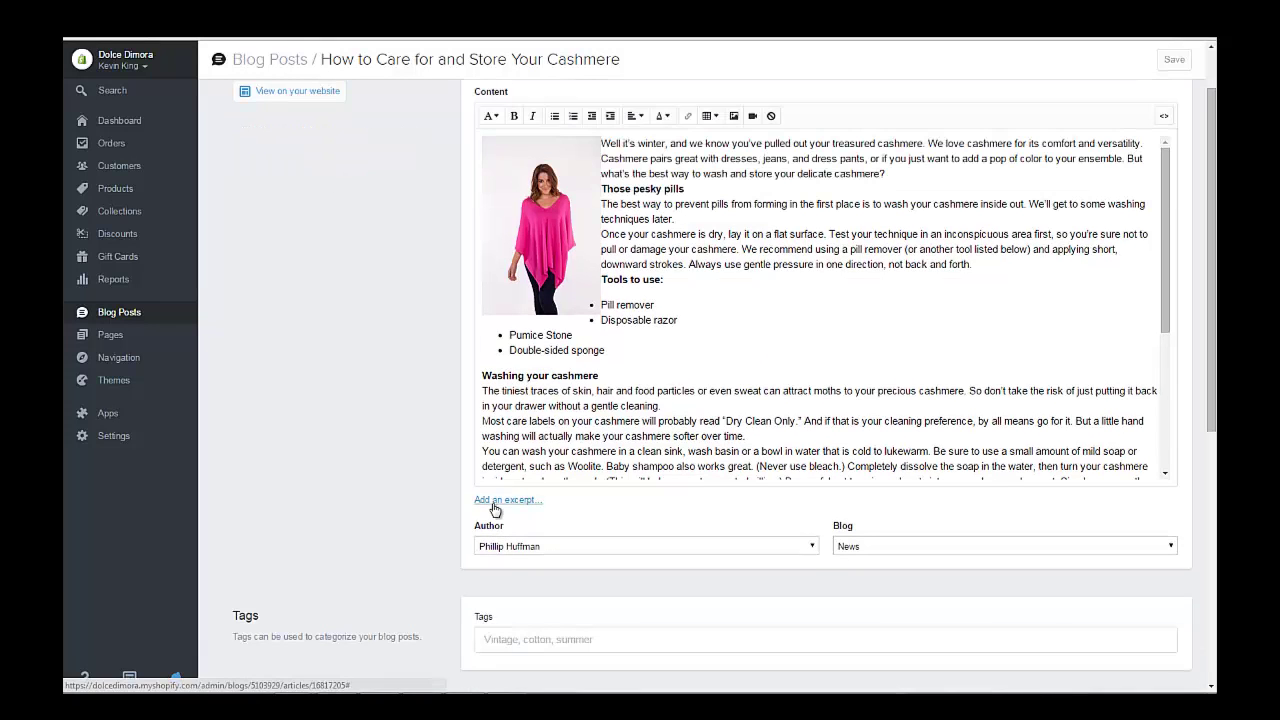
left_click(133, 315)
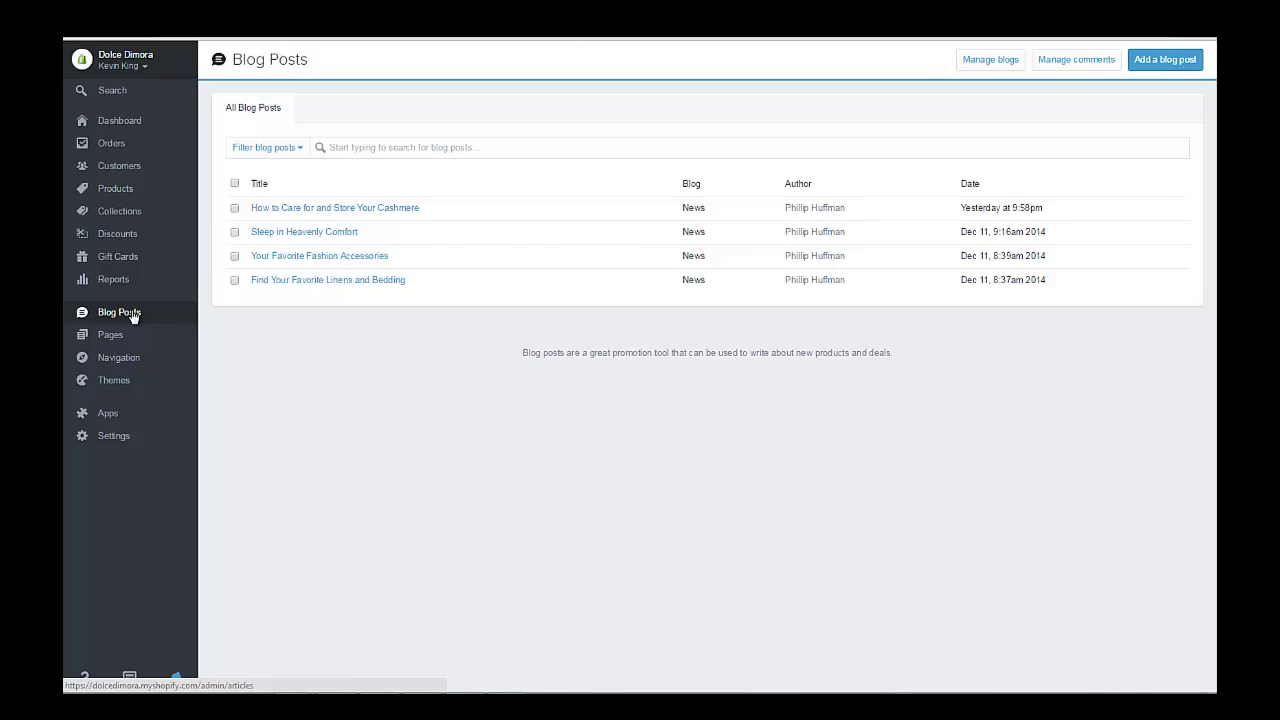
left_click(293, 210)
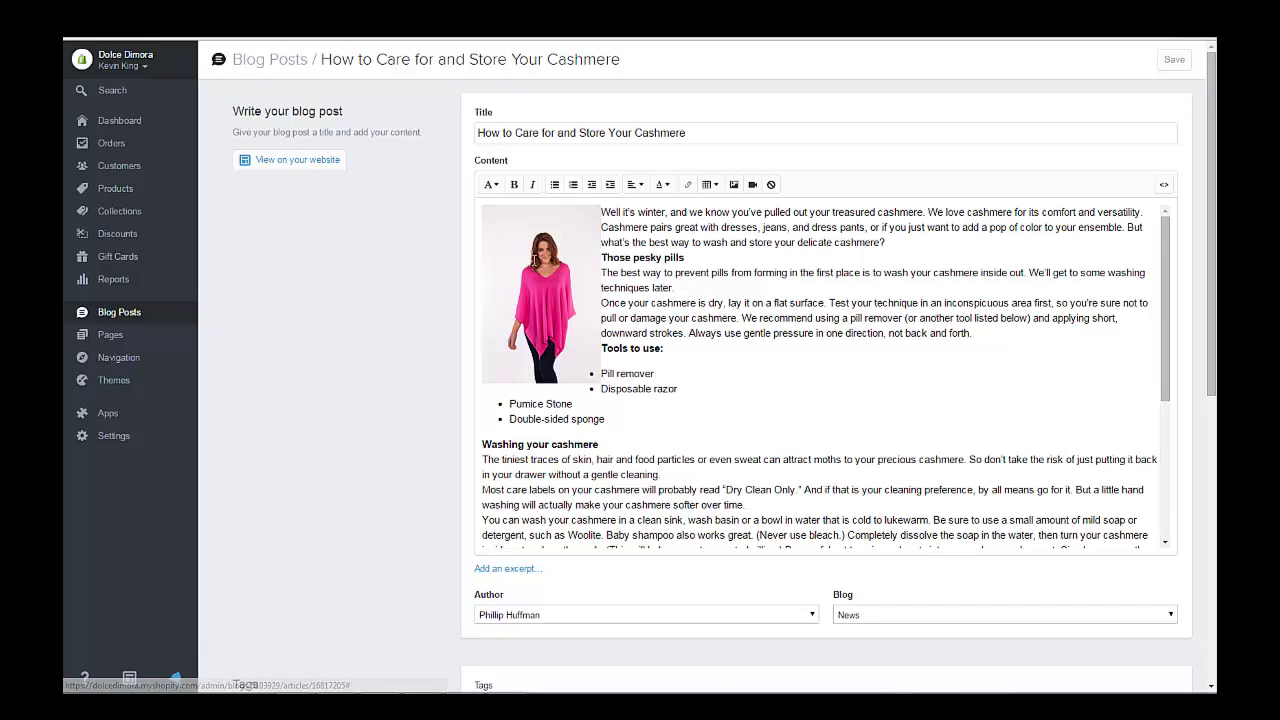
Step: Copy the pink poncho image from the article and paste it into a new Excerpt box
left_click(536, 275)
right_click(536, 275)
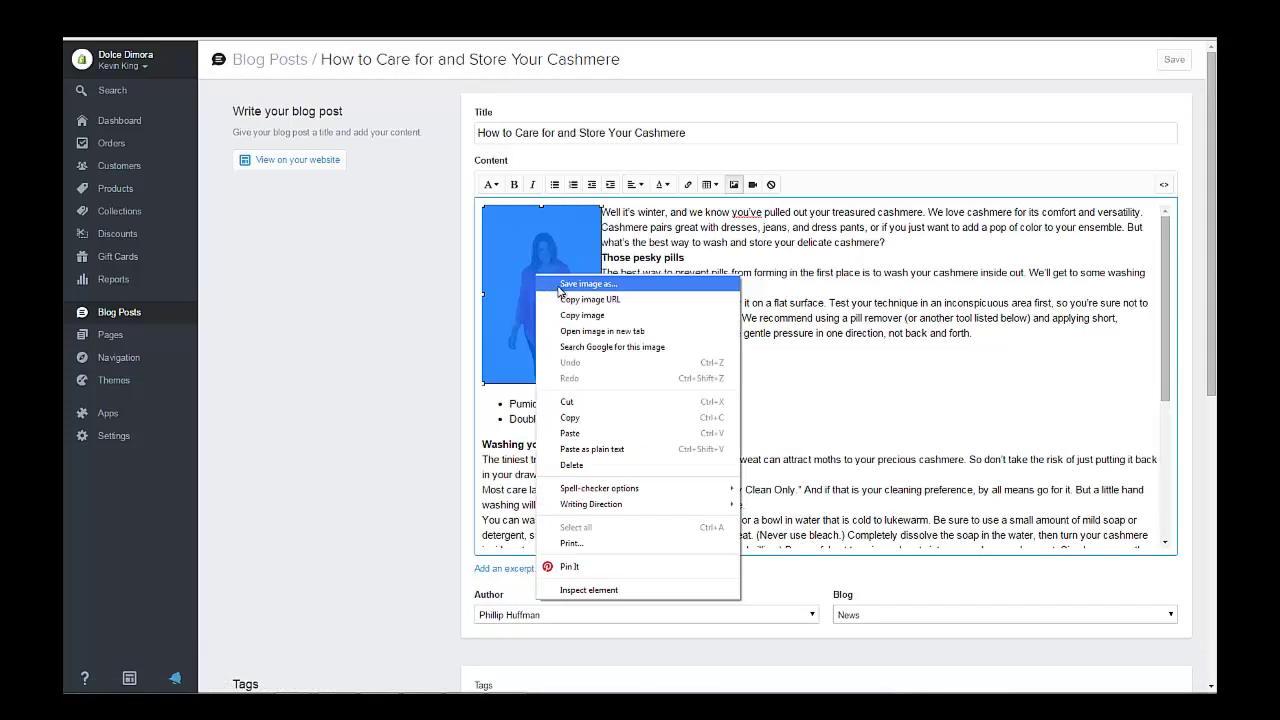
left_click(569, 418)
left_click(484, 572)
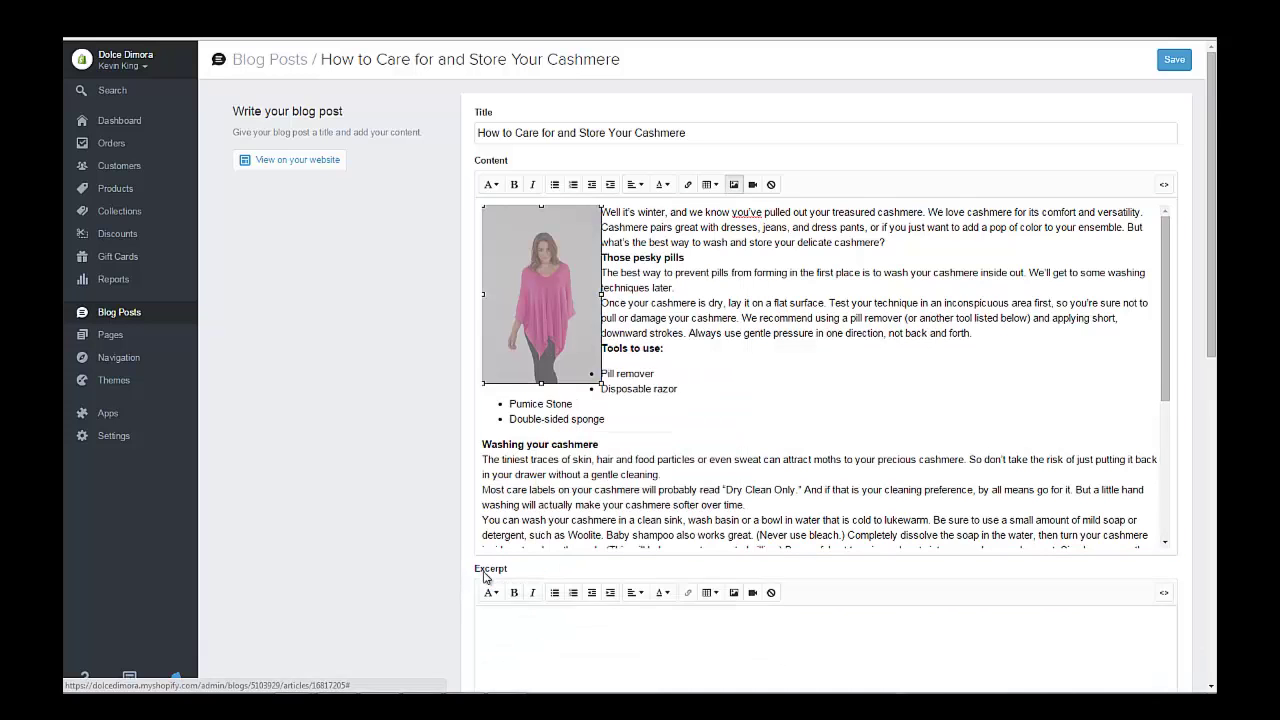
scroll(400, 509, "down", 2)
left_click(498, 413)
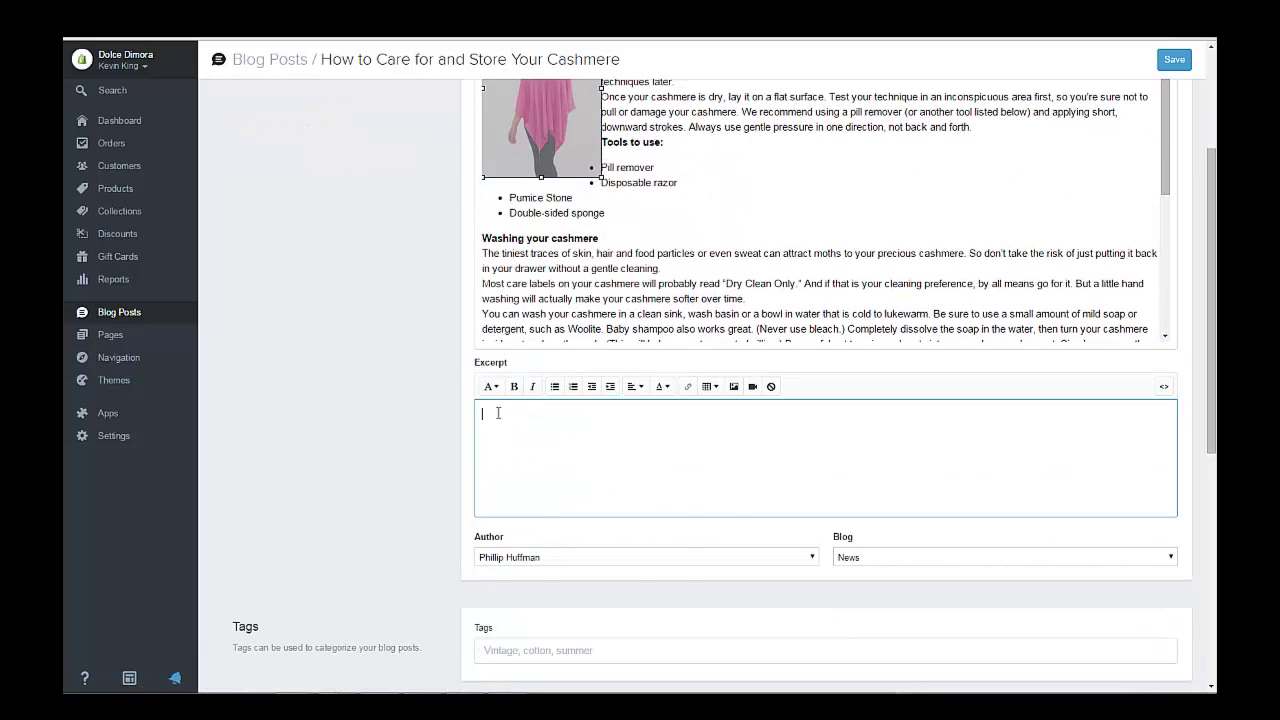
right_click(498, 413)
left_click(534, 499)
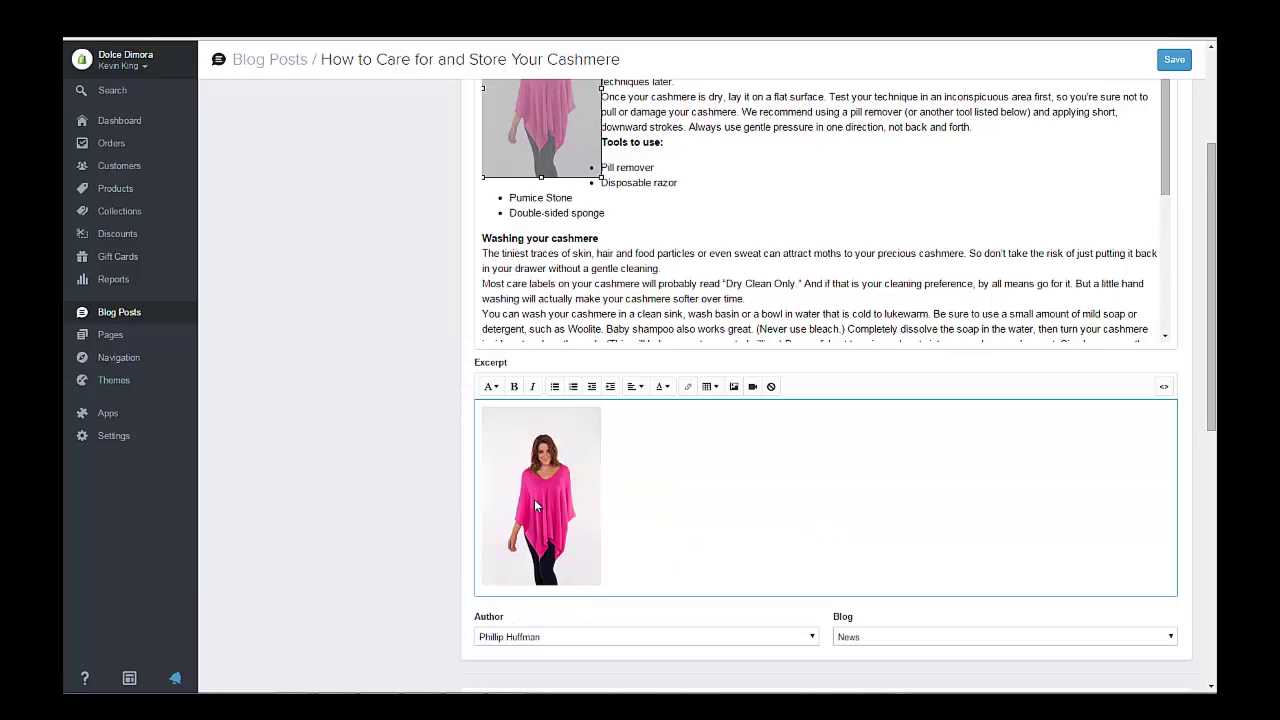
key("Return")
Step: Select the article's opening sentence, starting at 'Well', in the Content field
scroll(534, 499, "up", 2)
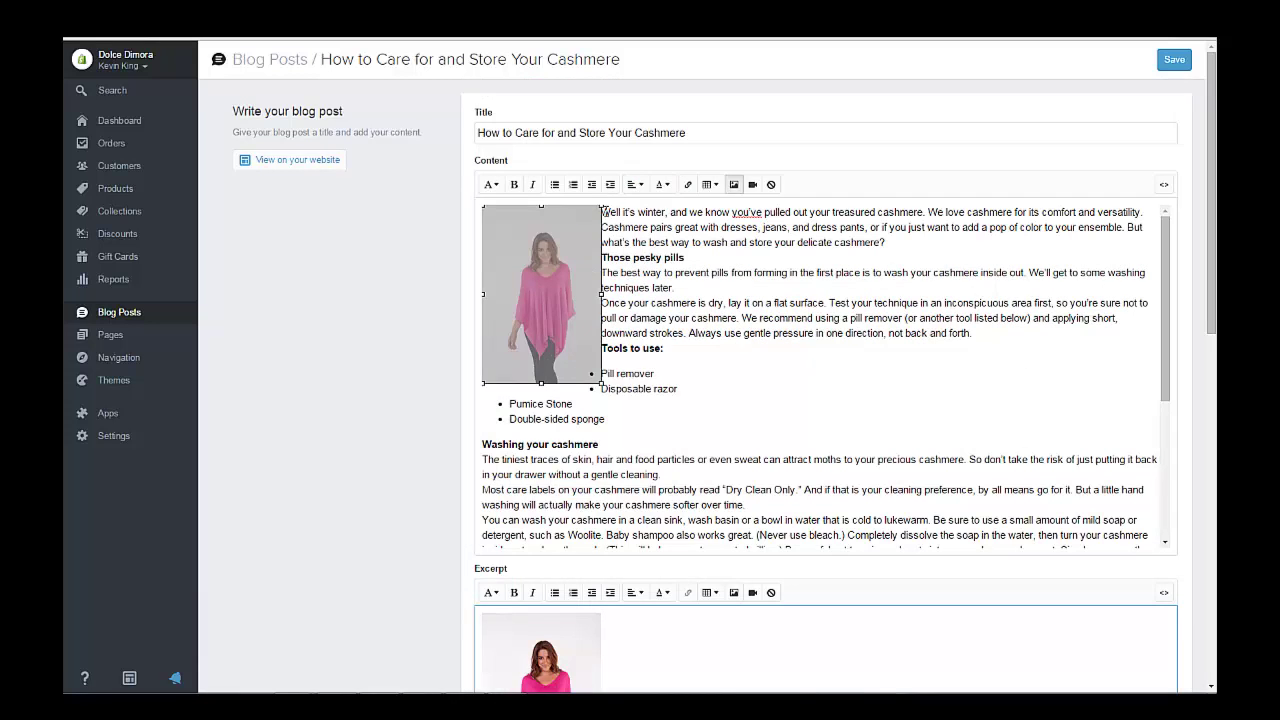
left_click(603, 210)
left_click(603, 211)
left_click_drag(603, 211, 1143, 205)
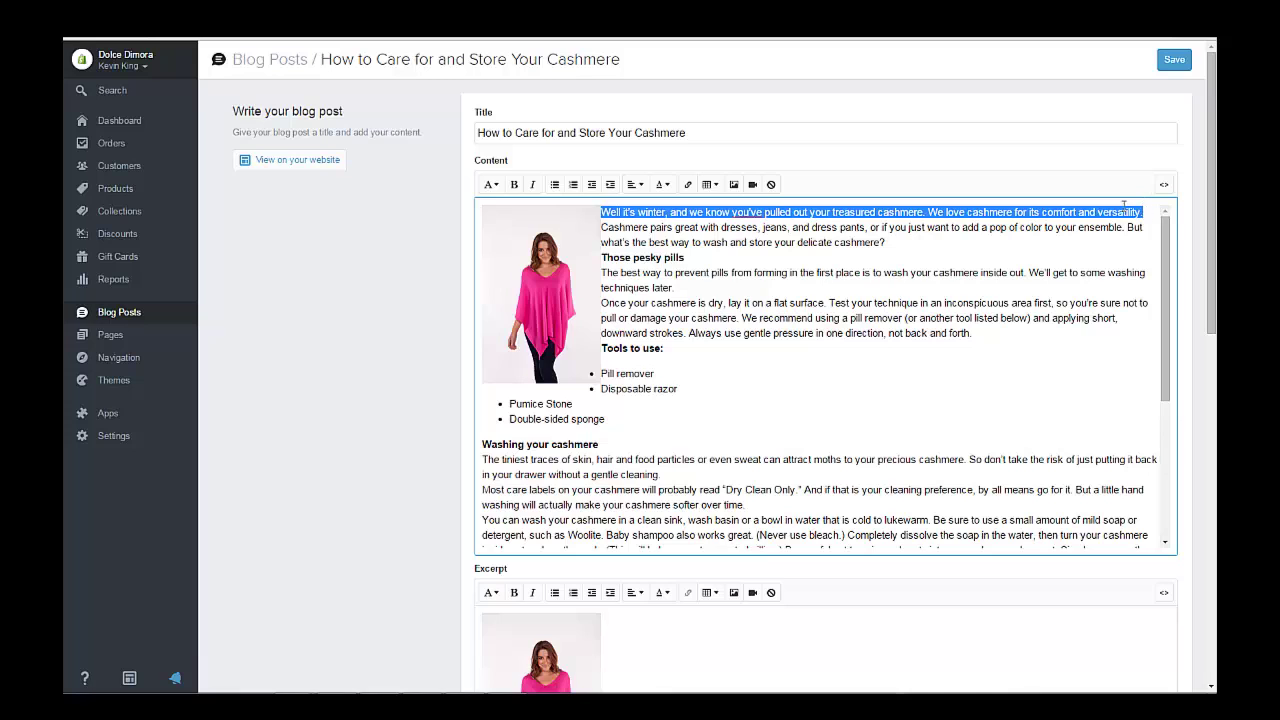
Step: Paste the copied opening sentence below the poncho image in the excerpt, save the post, and view it on the live store
right_click(985, 212)
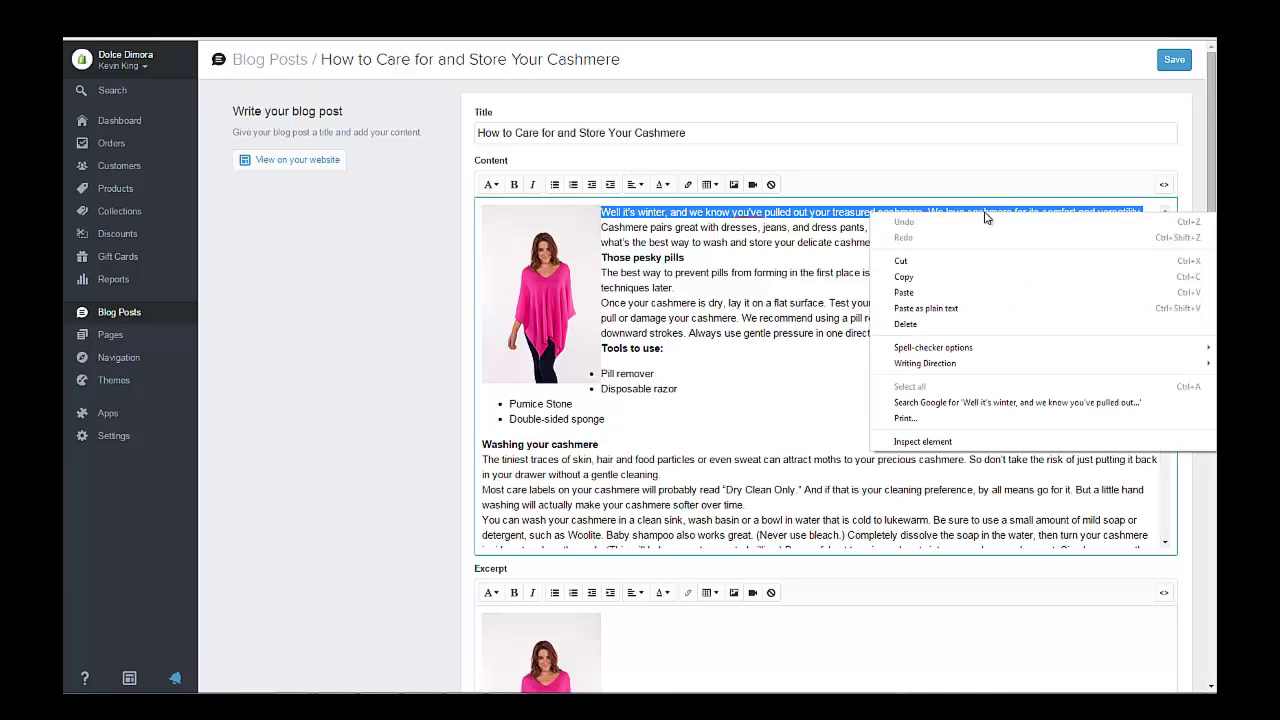
left_click(905, 277)
scroll(546, 590, "down", 3)
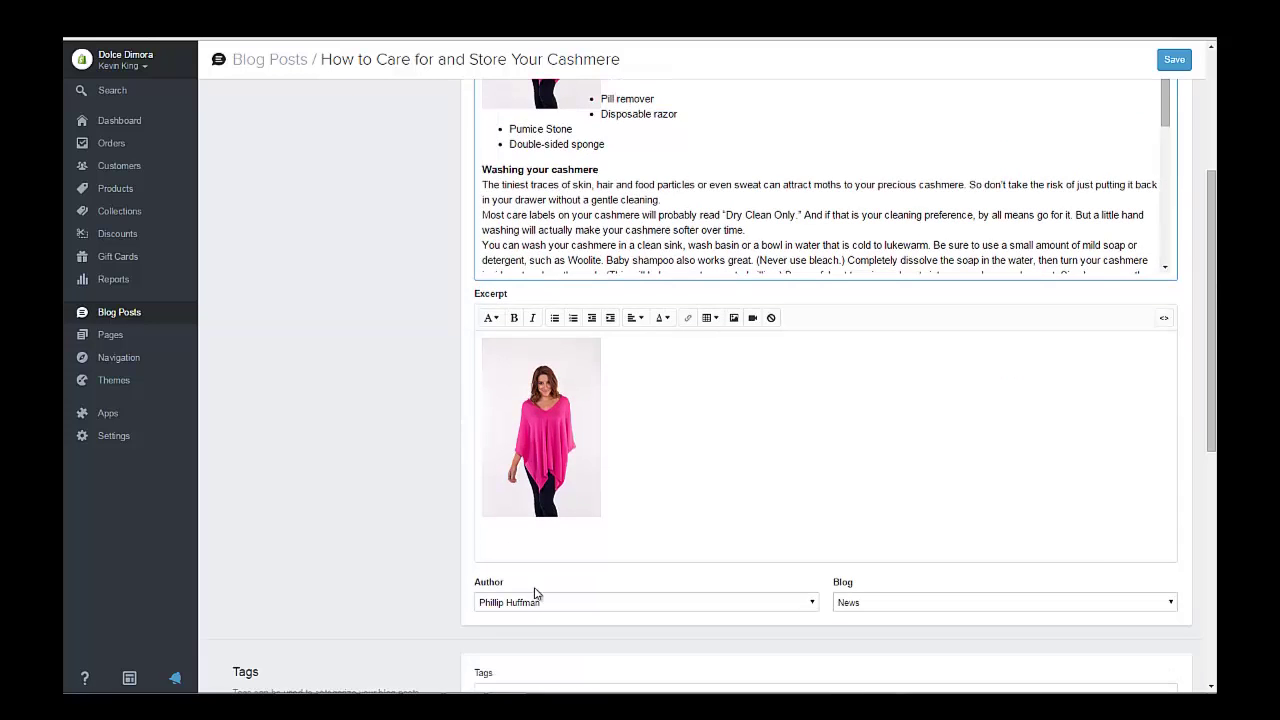
left_click(484, 532)
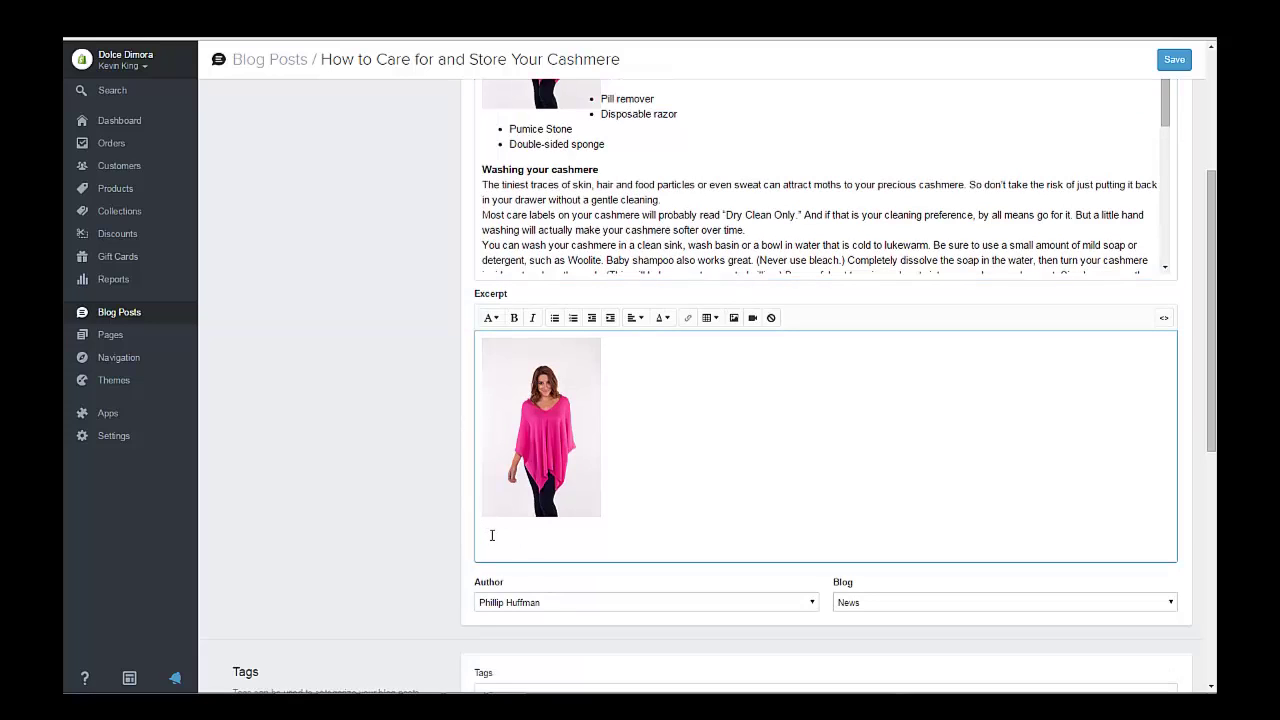
key("ctrl+v")
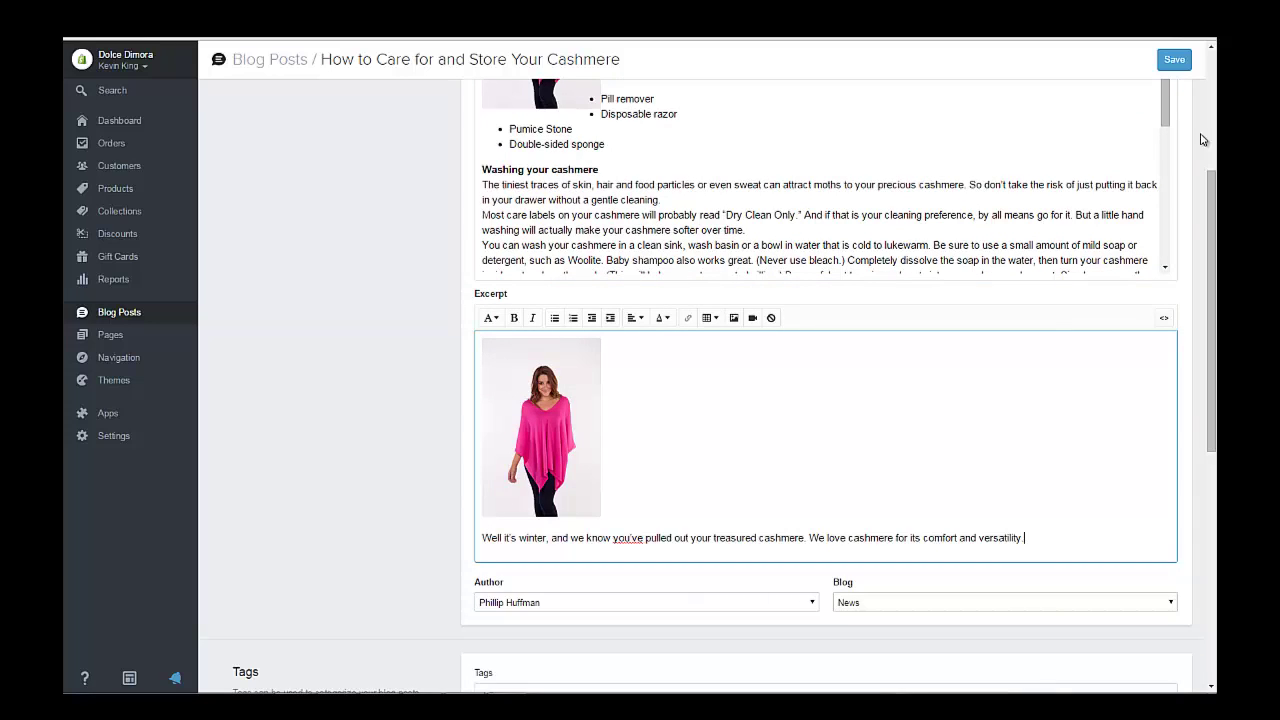
left_click(1177, 62)
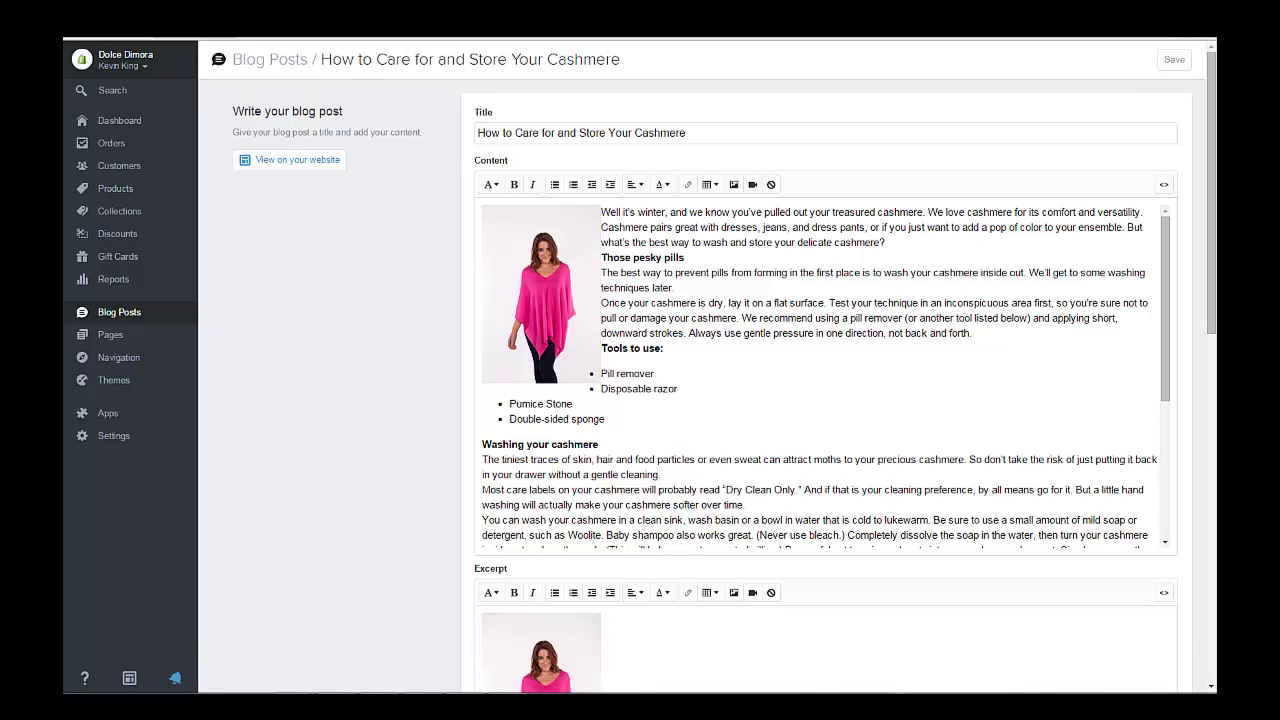
left_click(185, 25)
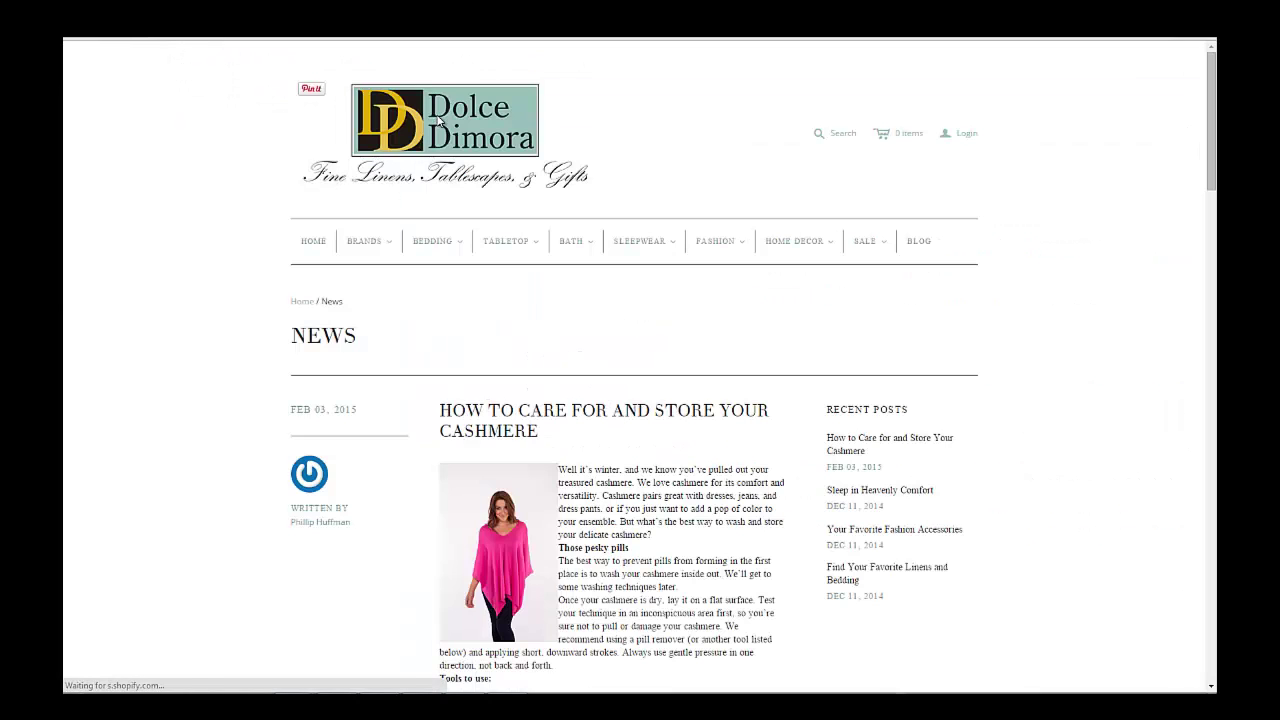
left_click(438, 120)
scroll(97, 212, "down", 4)
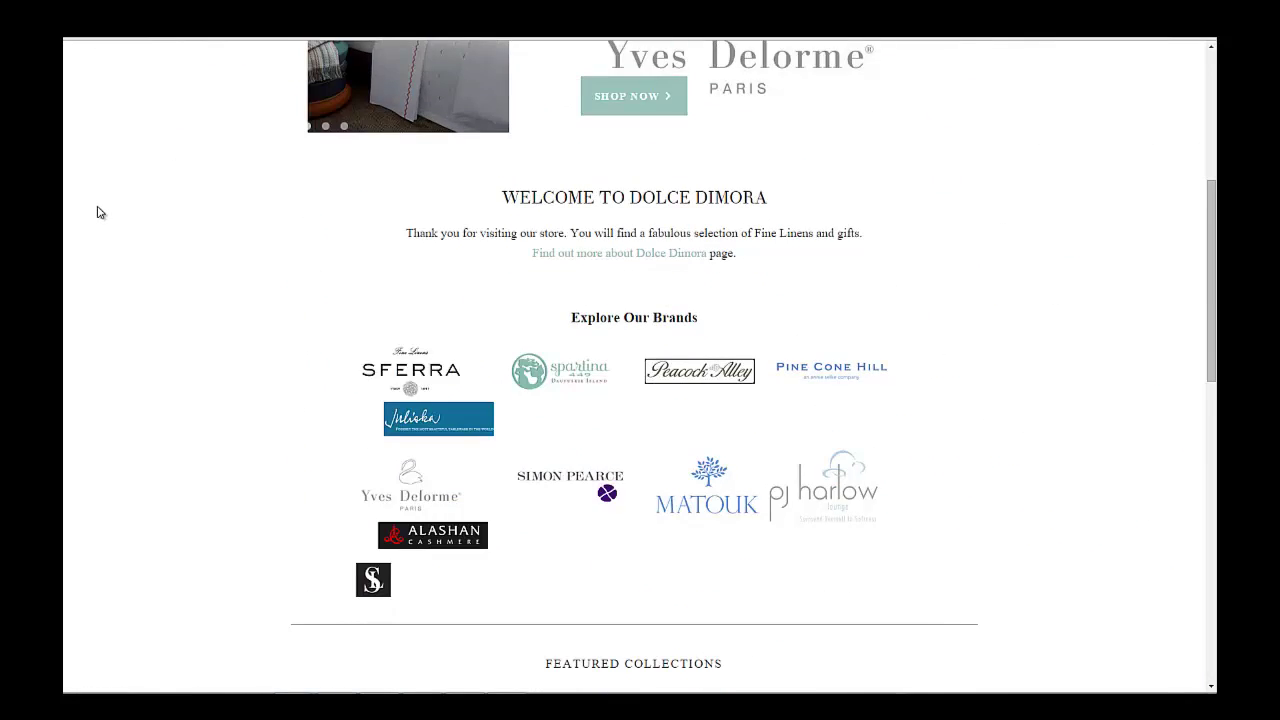
scroll(97, 212, "down", 8)
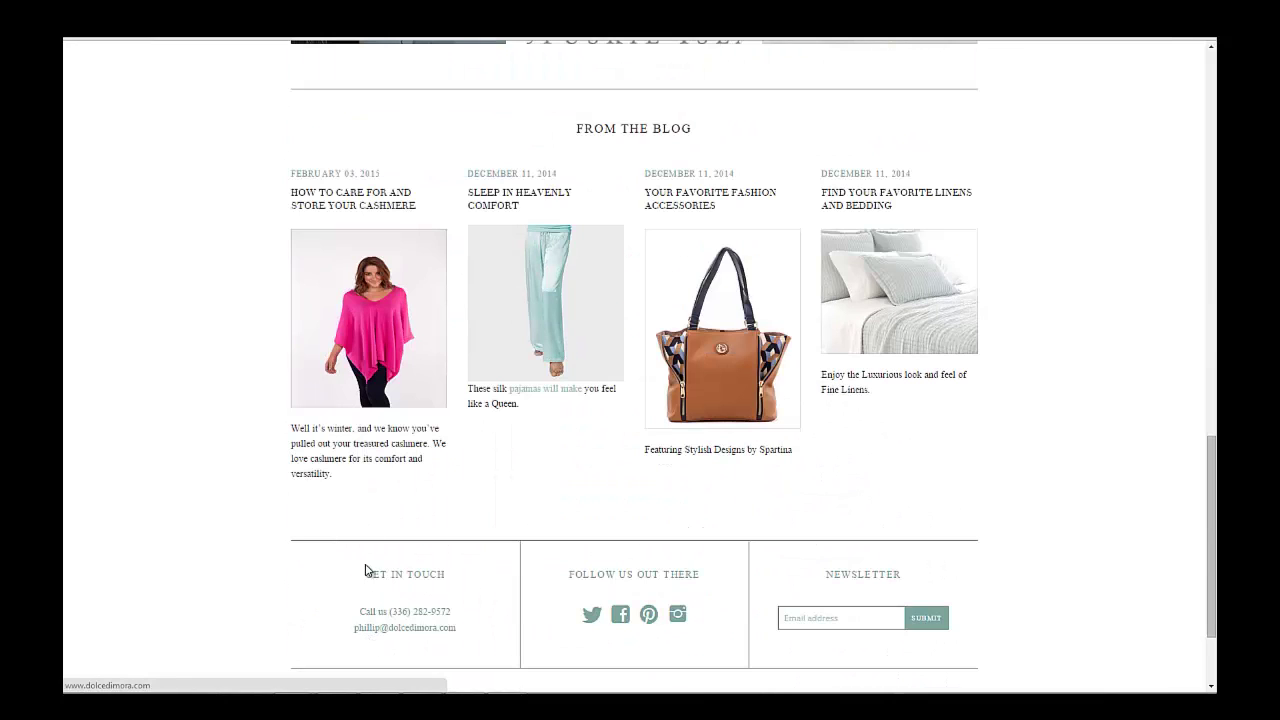
left_click(337, 202)
scroll(624, 381, "down", 7)
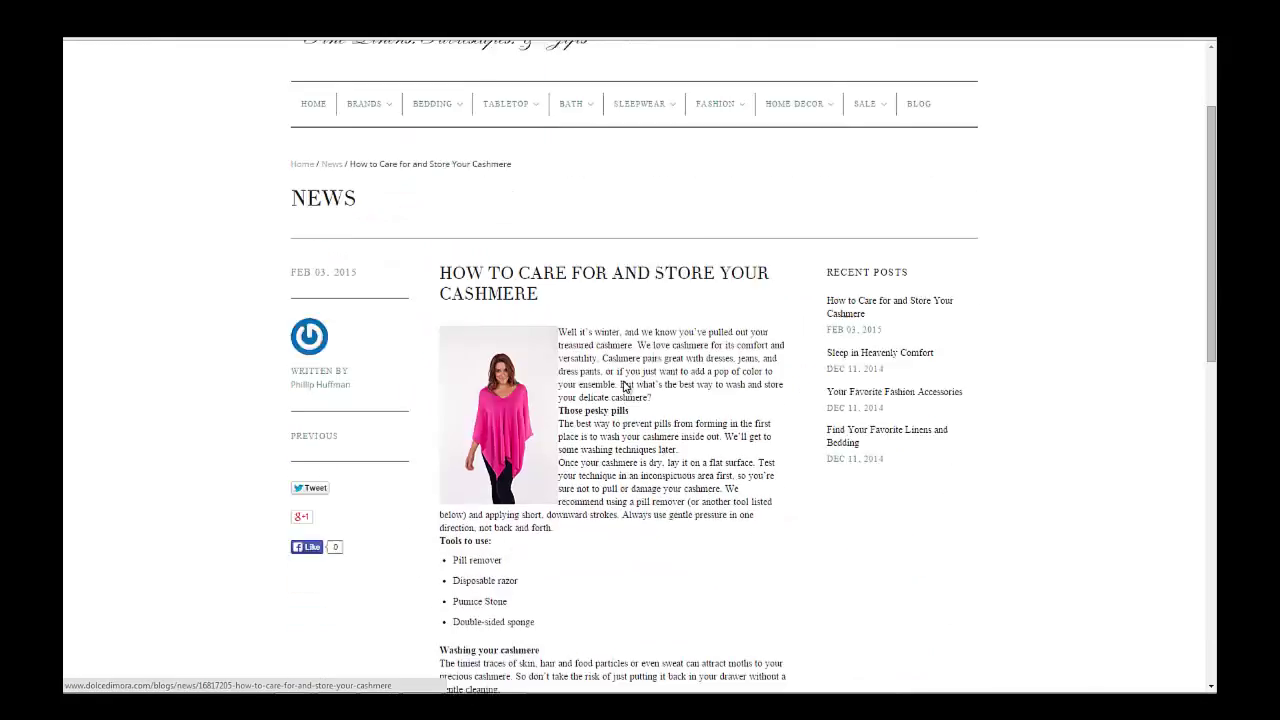
scroll(624, 385, "down", 10)
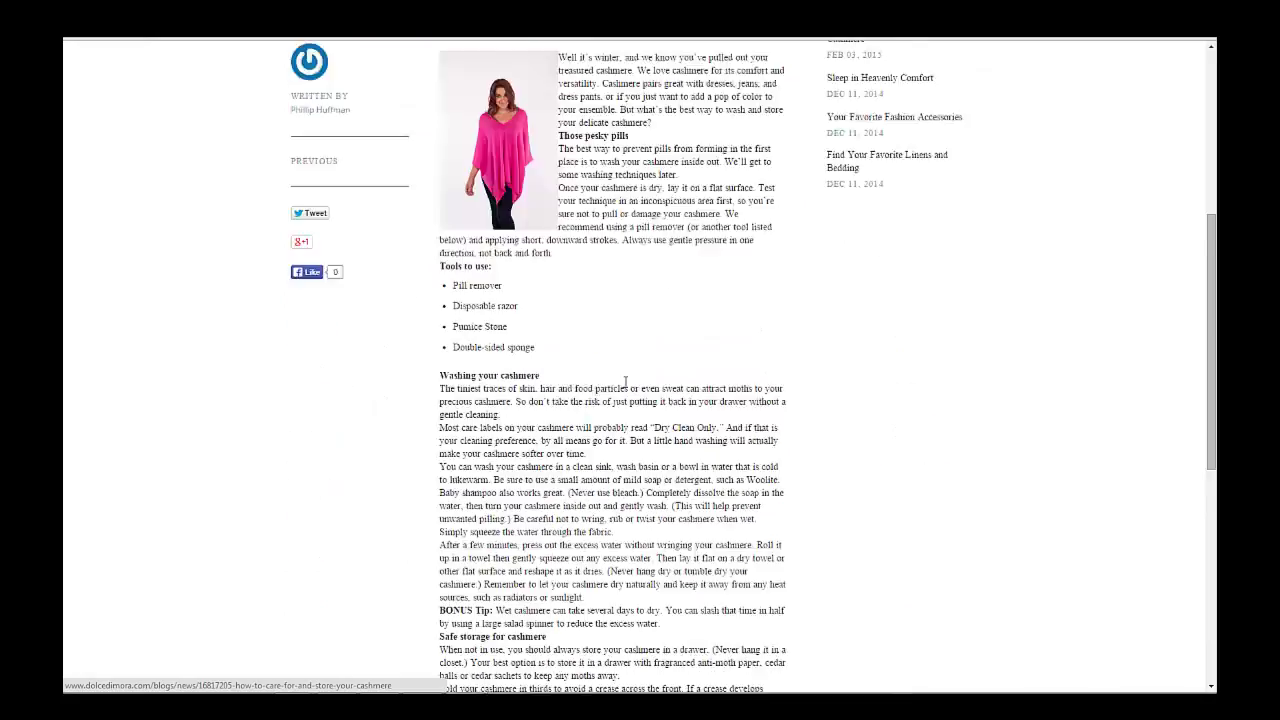
scroll(624, 389, "up", 10)
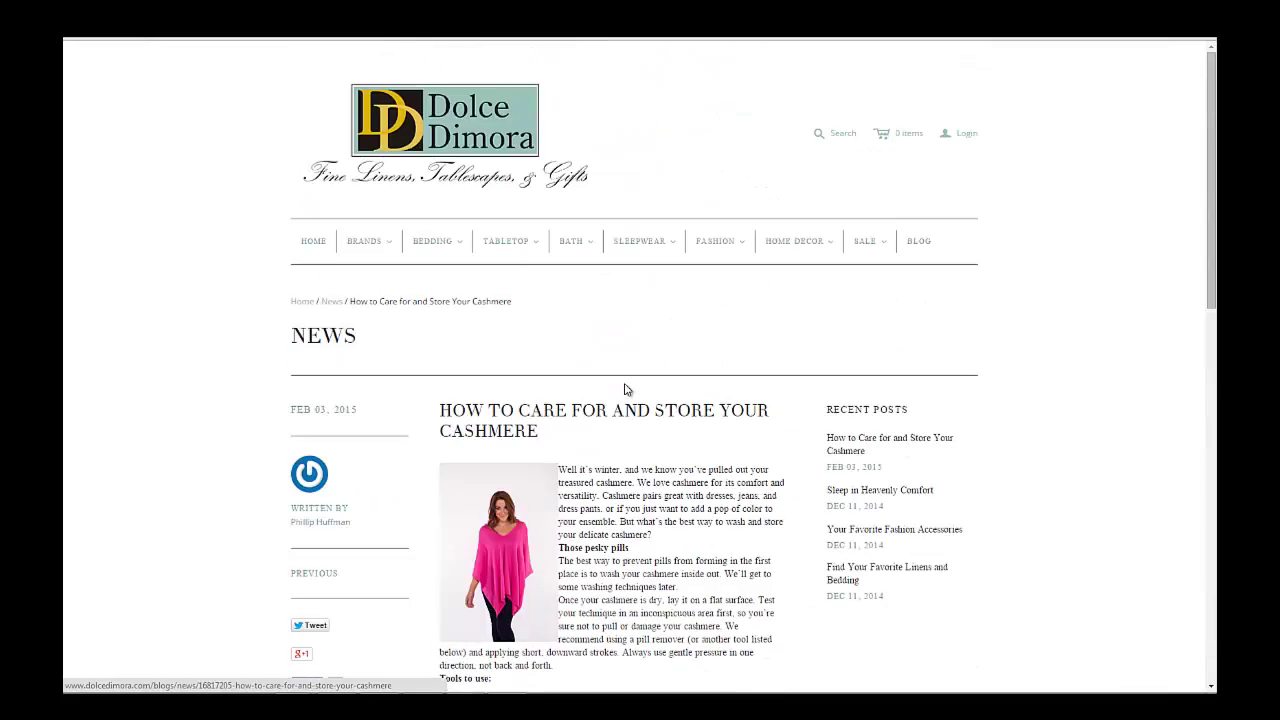
left_click(920, 242)
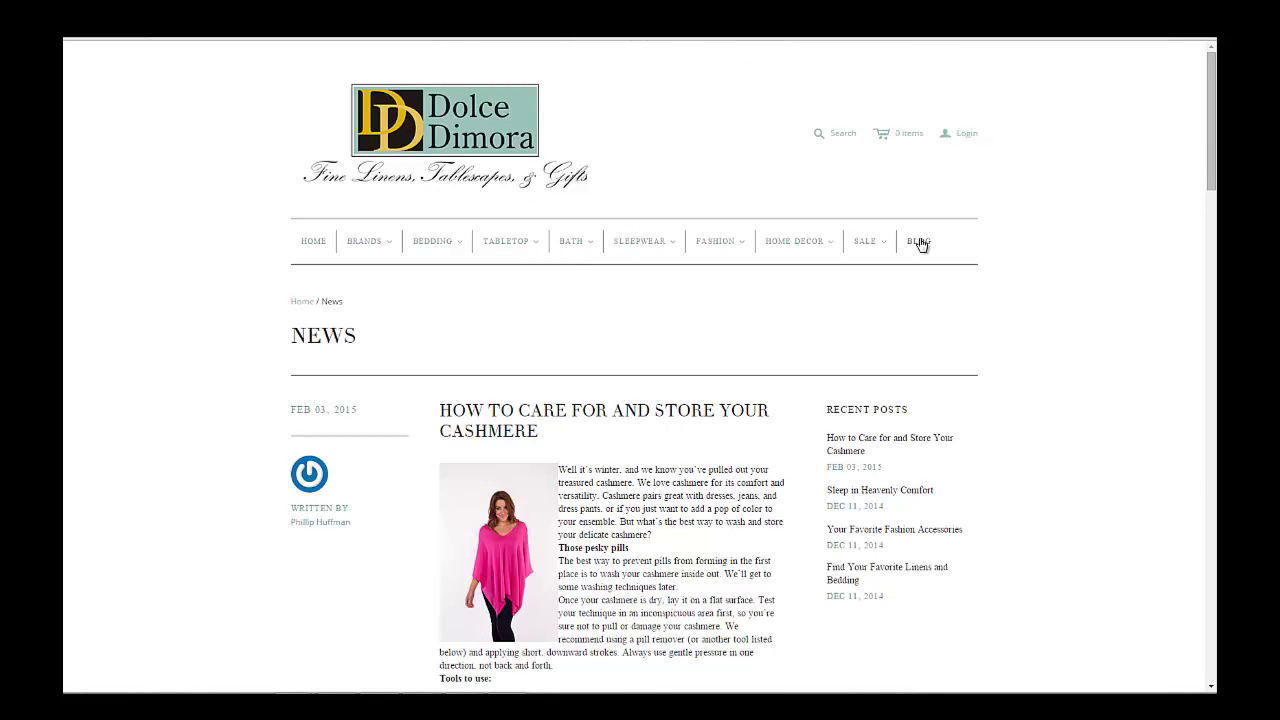
scroll(263, 319, "down", 3)
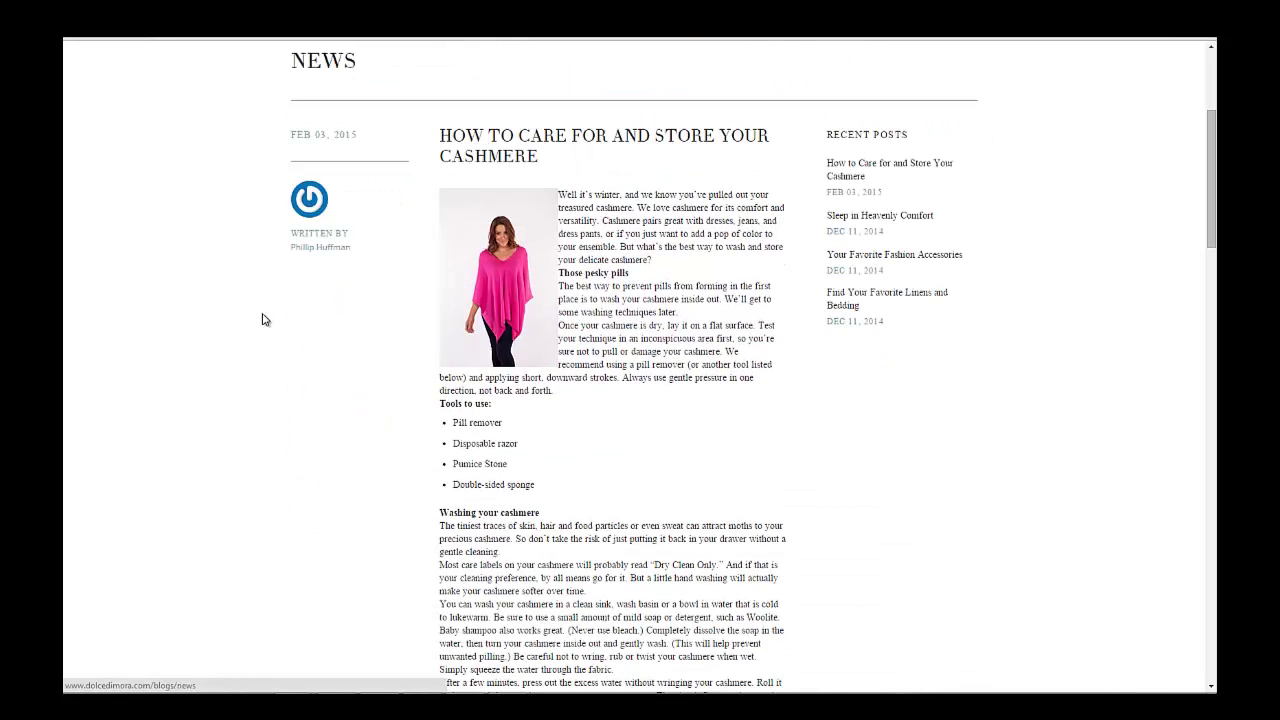
scroll(263, 319, "up", 3)
scroll(266, 316, "down", 6)
scroll(266, 316, "down", 5)
scroll(270, 322, "up", 10)
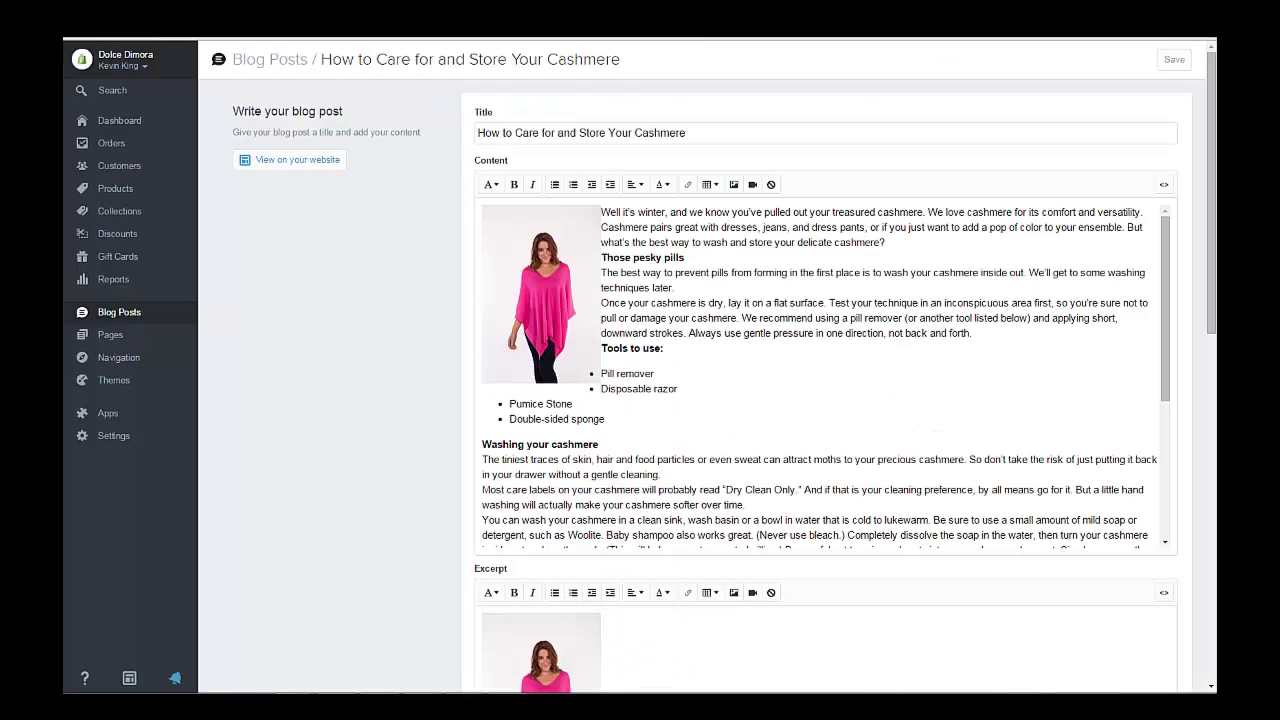
Step: Customize the Atlantic theme: tick 'Display article excerpts?' under Blog and article pages, then publish
left_click(115, 386)
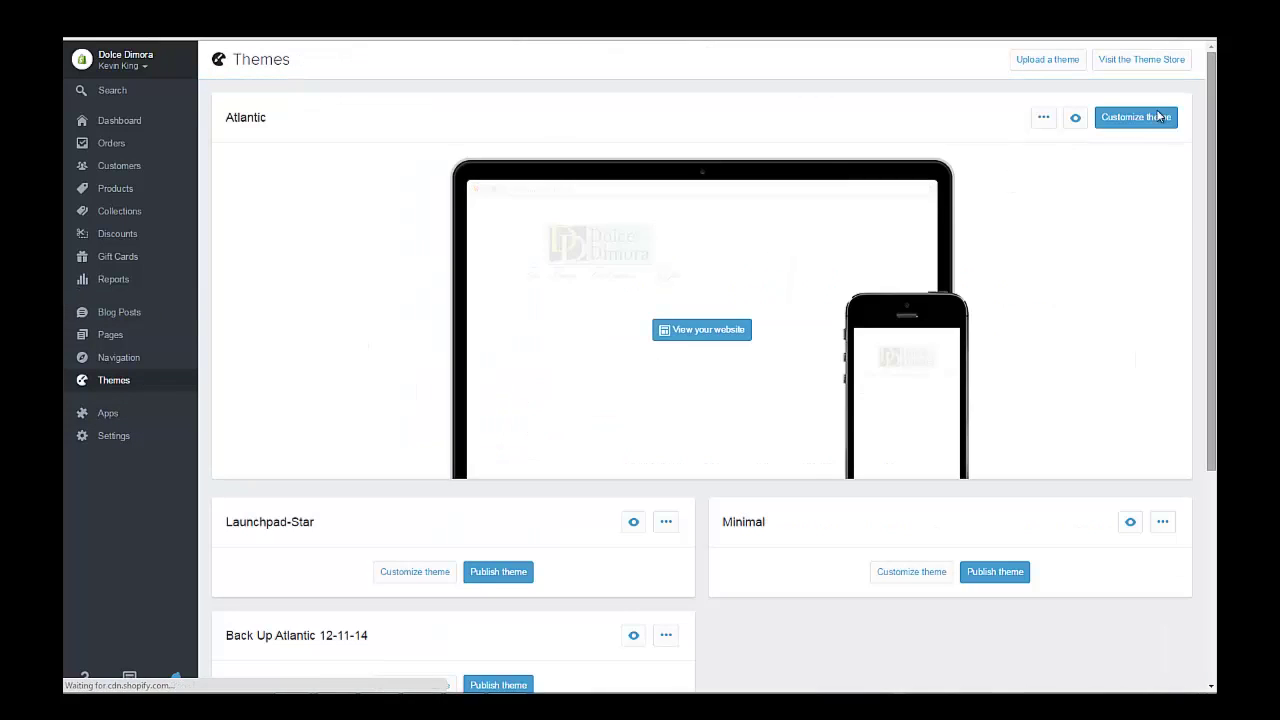
left_click(1133, 122)
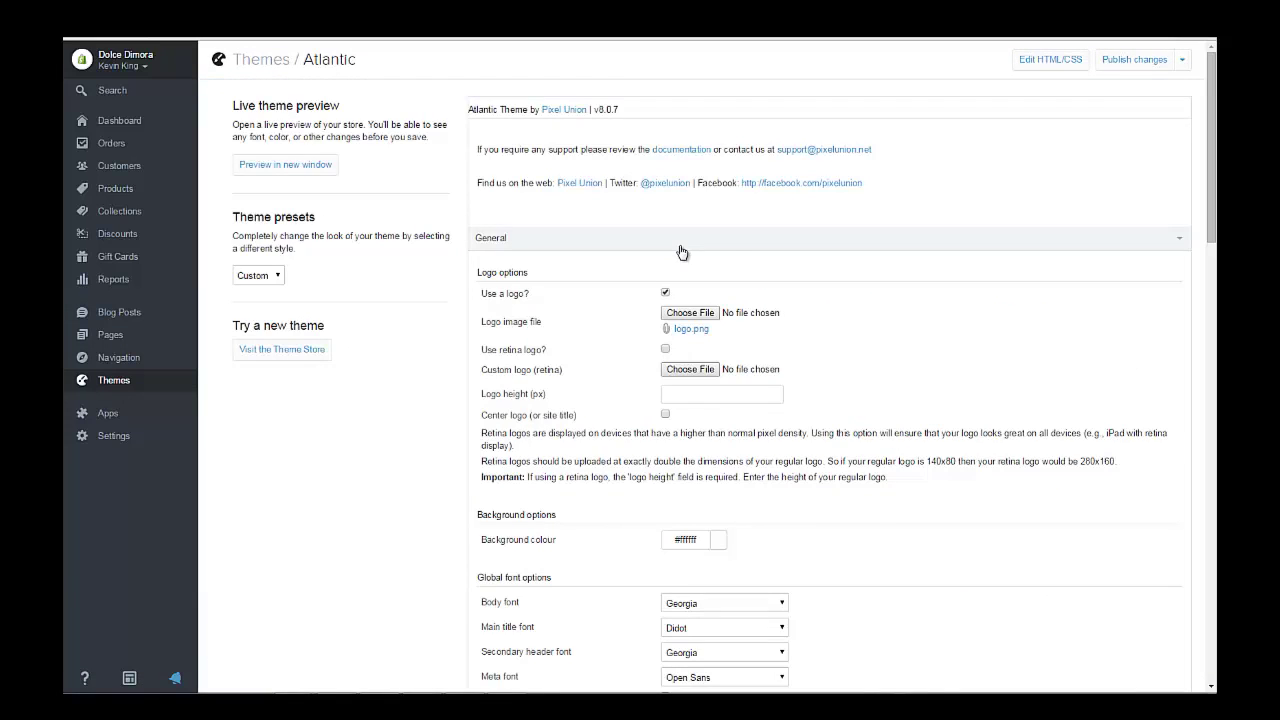
scroll(680, 245, "down", 10)
scroll(680, 248, "down", 10)
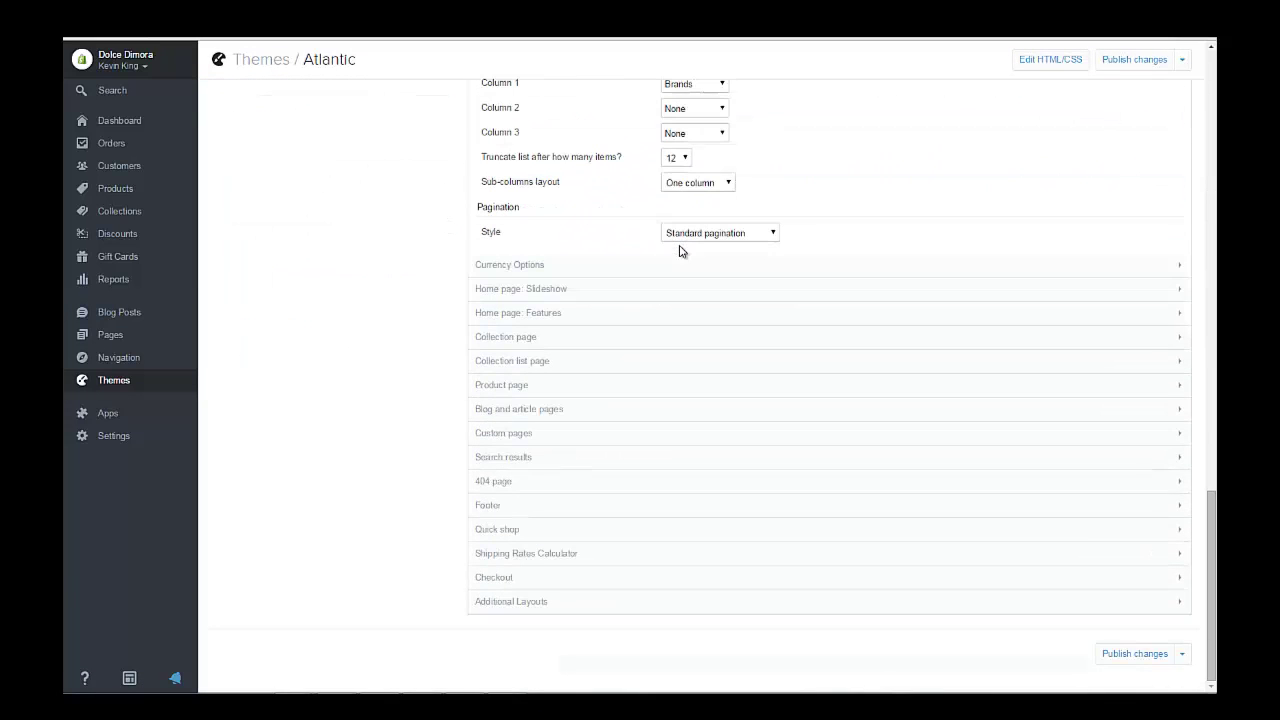
left_click(499, 415)
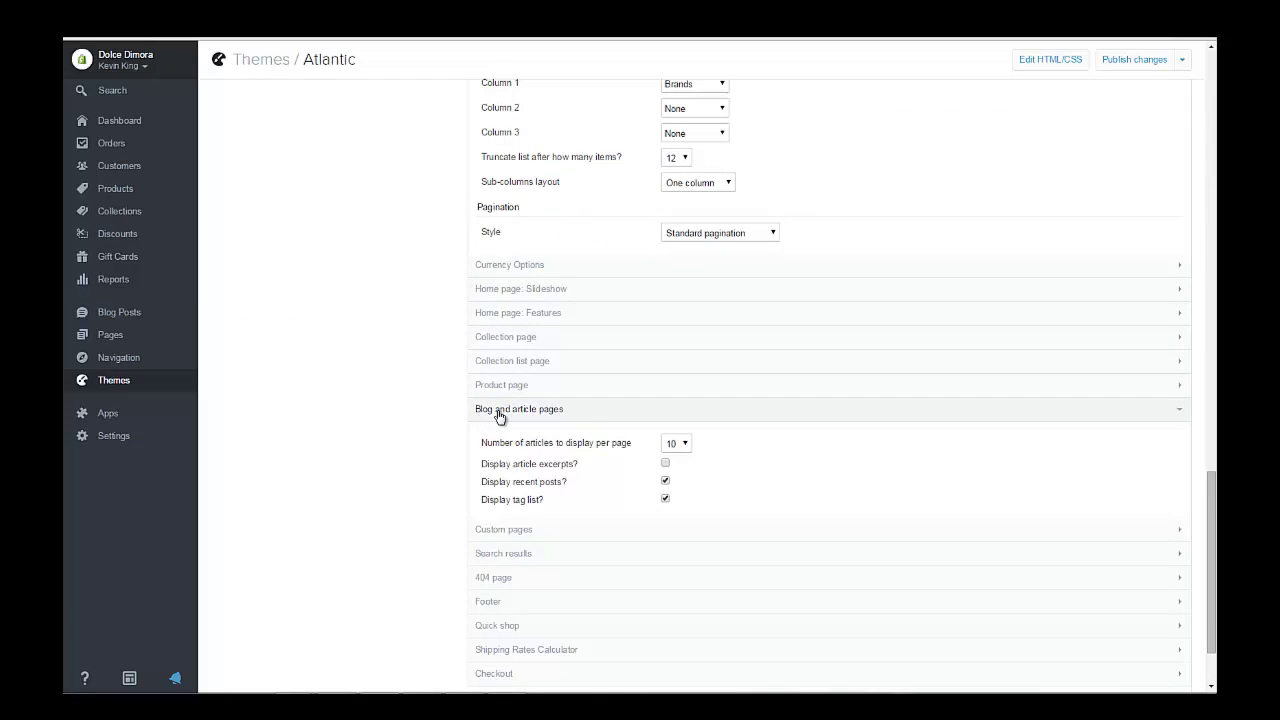
left_click(666, 464)
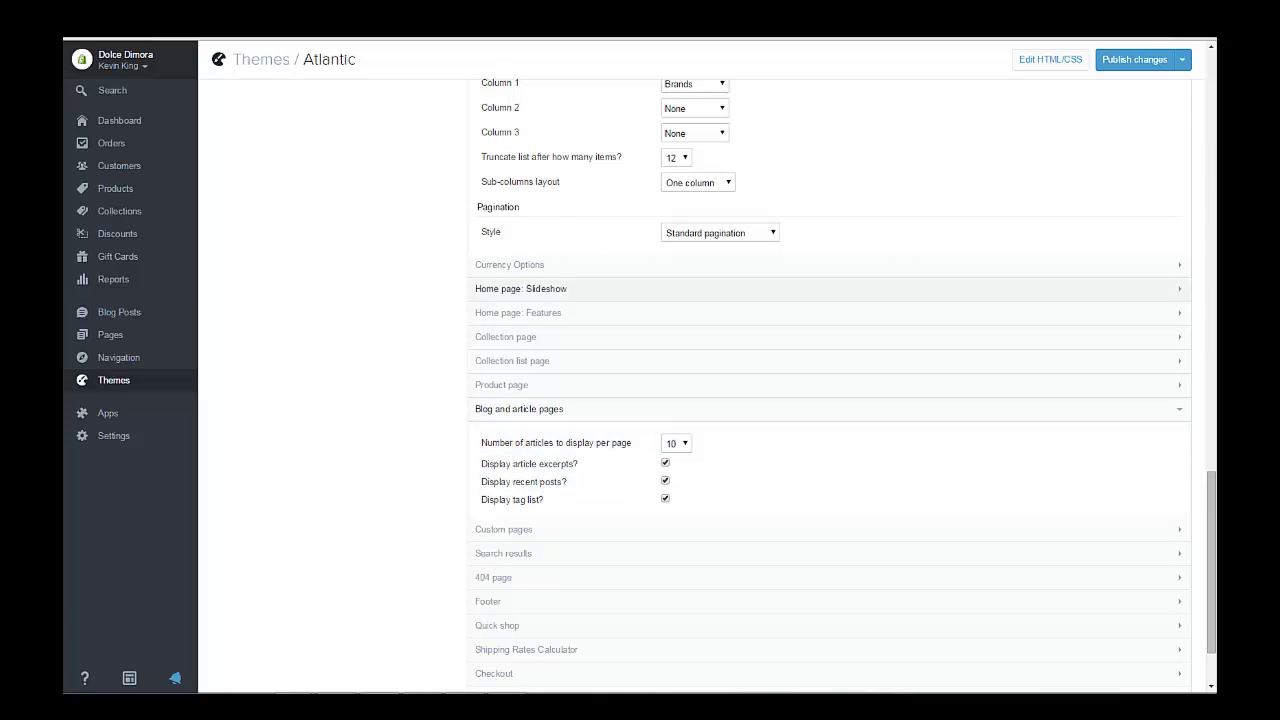
left_click(1135, 66)
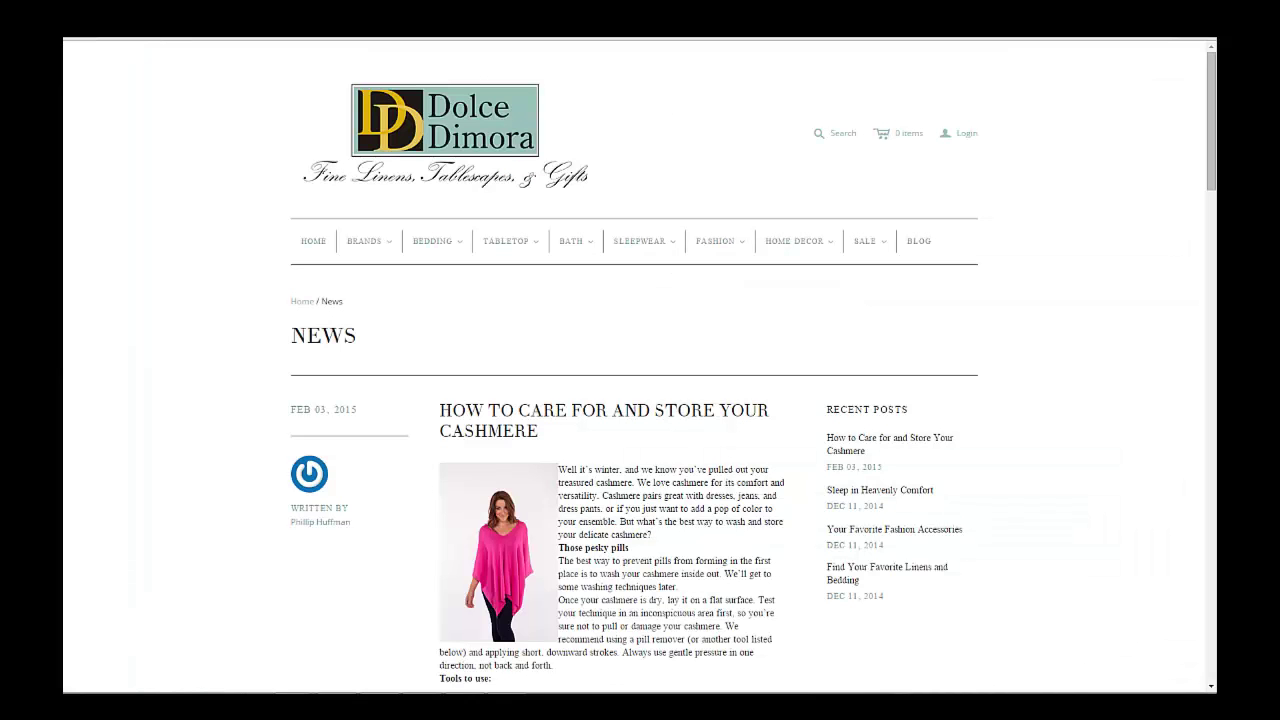
Step: Refresh the News page with F5, check the cashmere excerpt, and open the full article from it
scroll(269, 337, "down", 6)
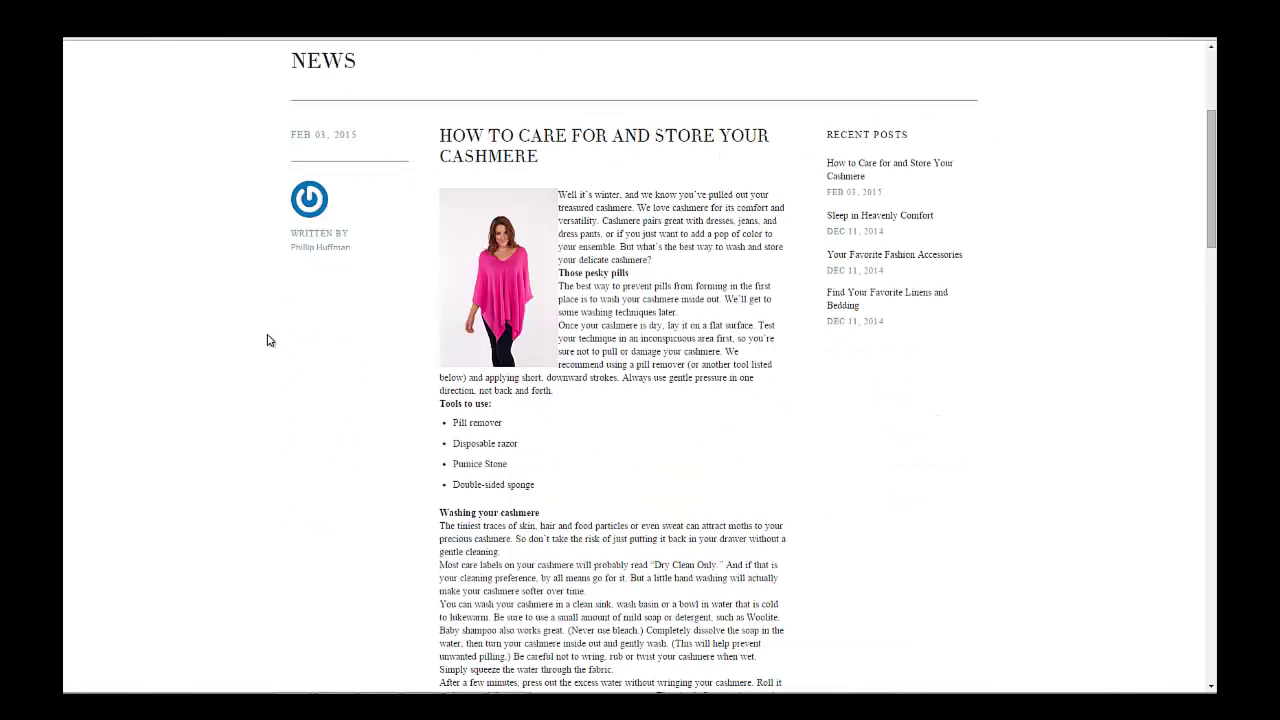
scroll(266, 337, "up", 5)
scroll(266, 337, "up", 2)
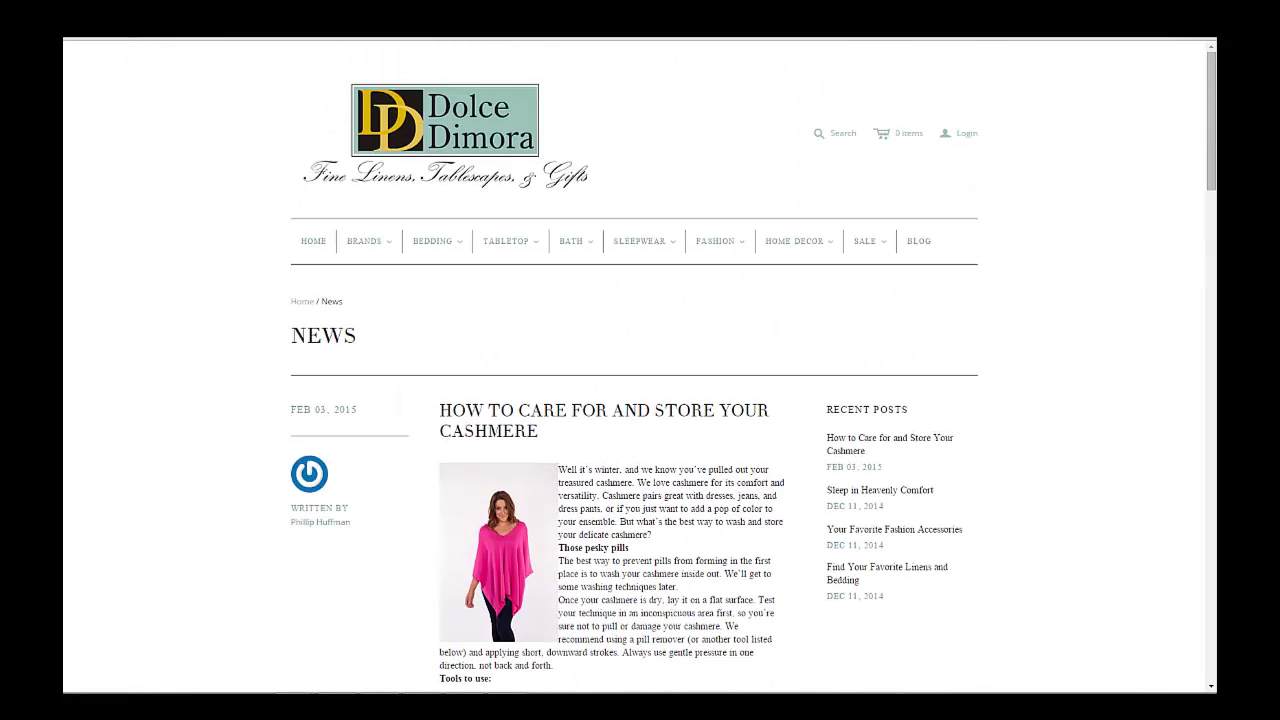
key("F5")
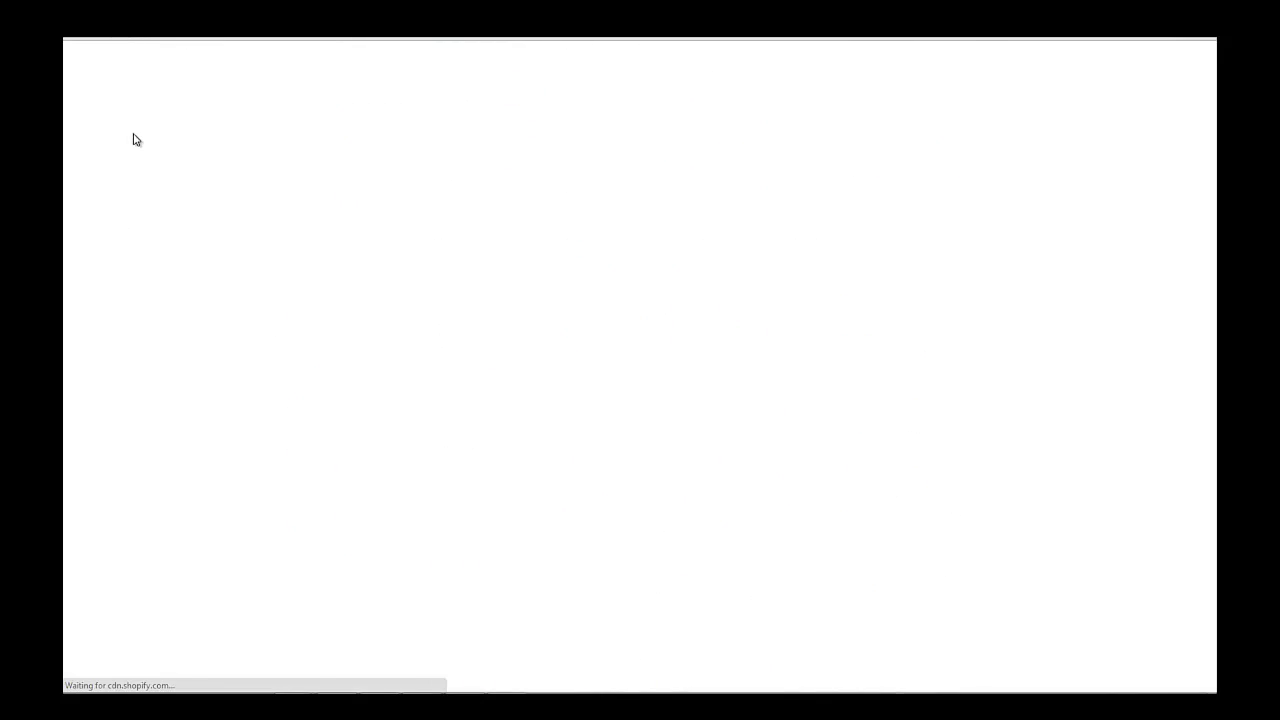
scroll(143, 143, "down", 5)
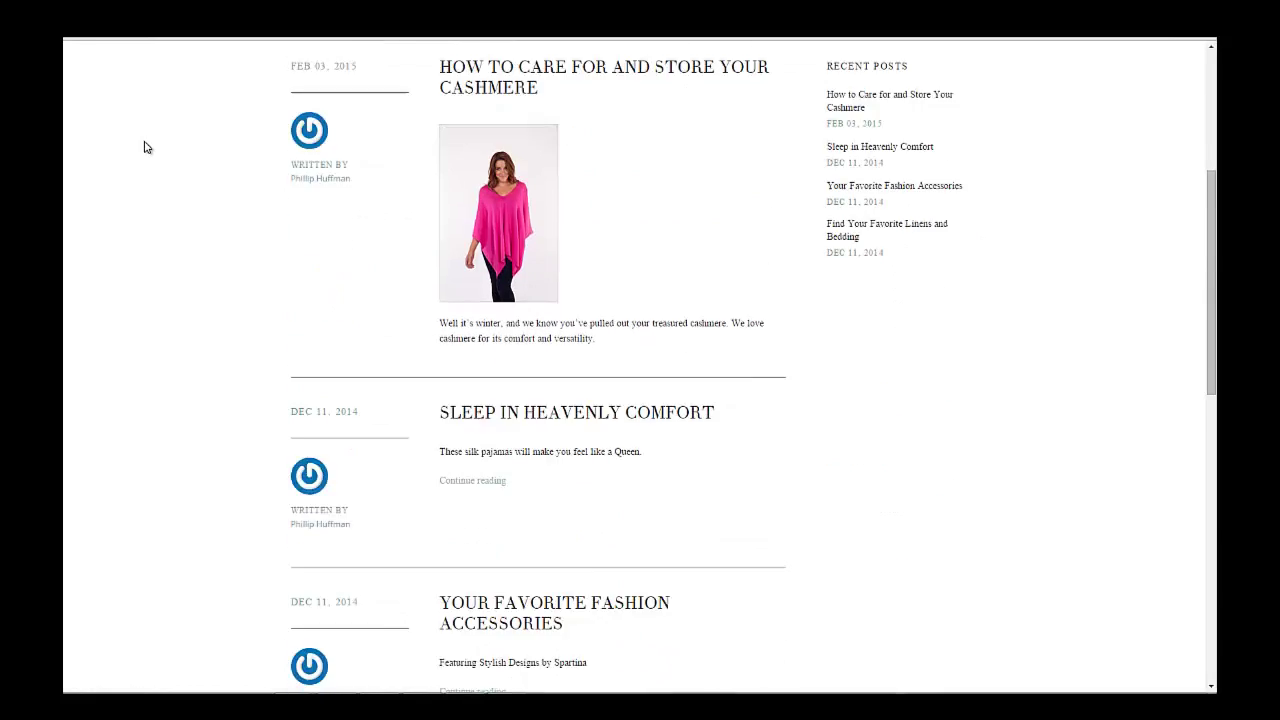
scroll(143, 147, "up", 5)
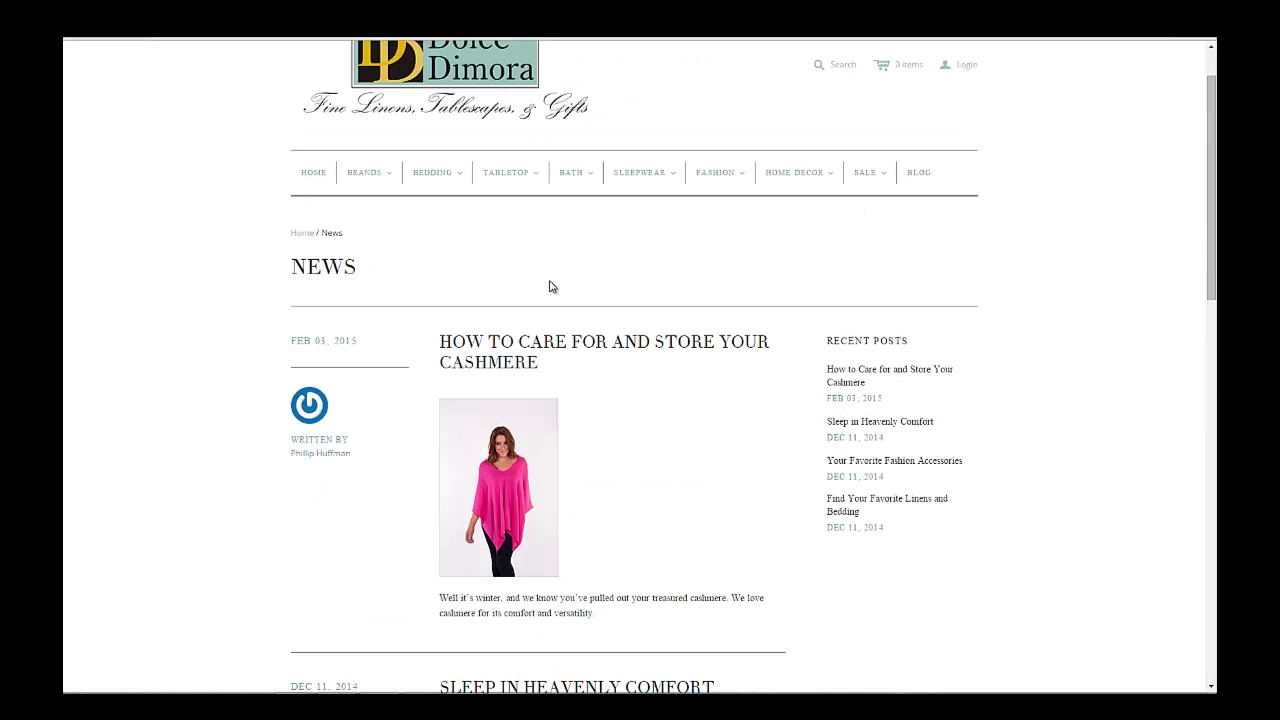
left_click(576, 346)
scroll(266, 322, "down", 12)
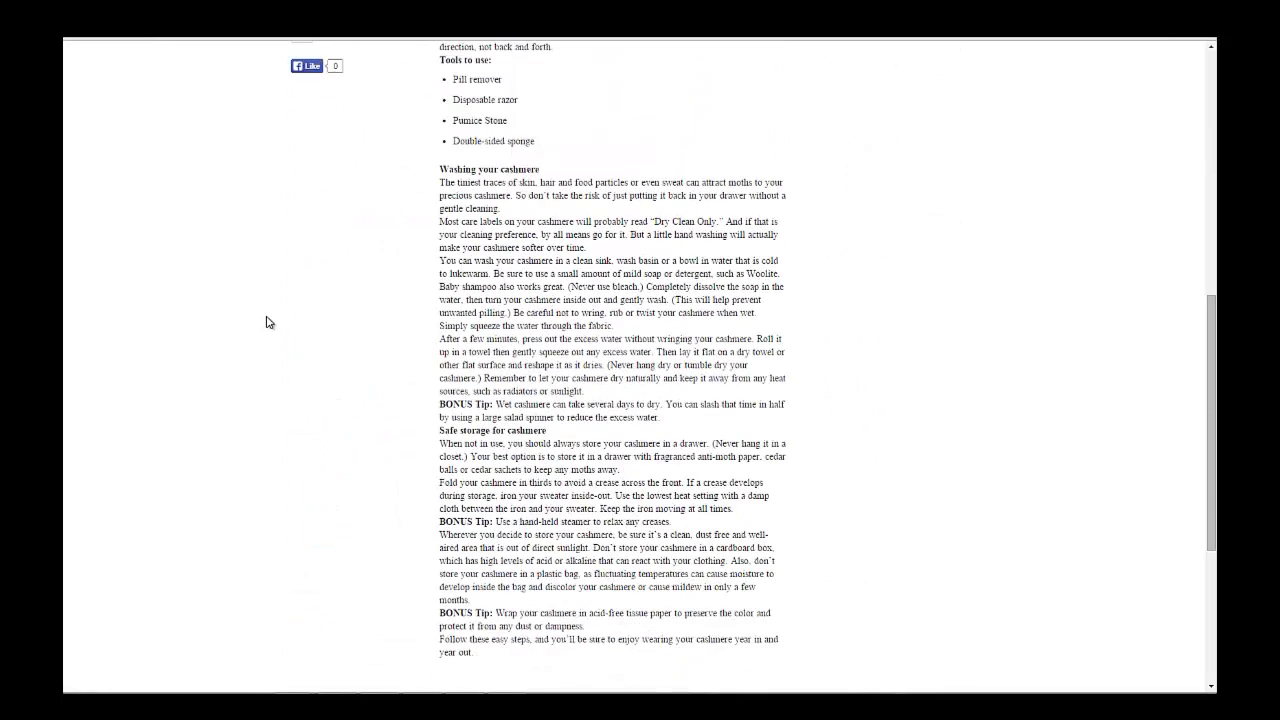
scroll(266, 322, "up", 12)
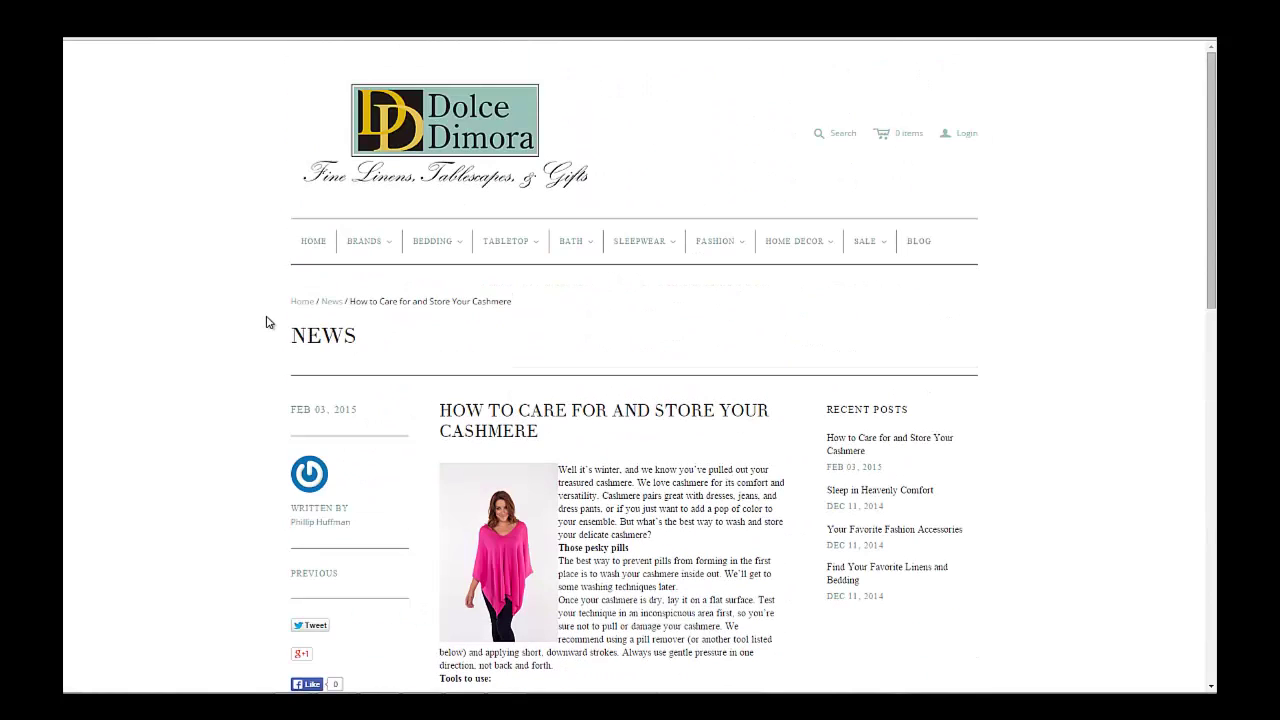